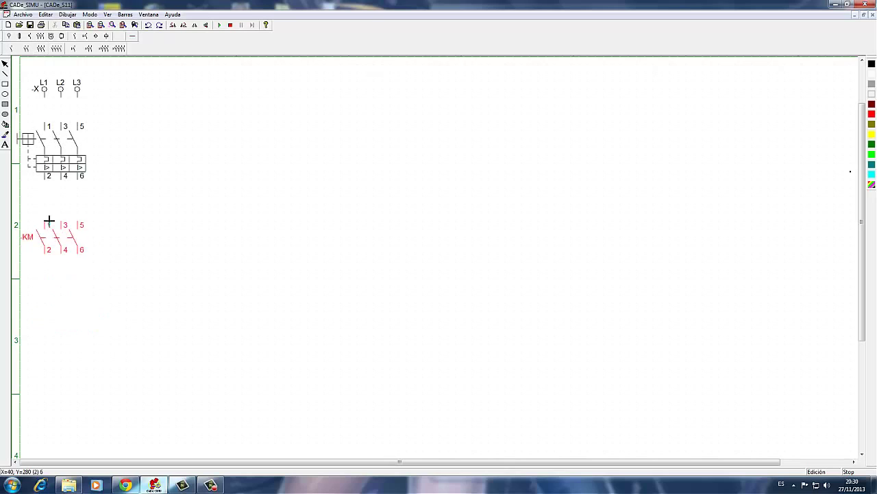
Step: Place two three-pole KM contactors side by side below the breaker and a three-pole thermal relay F under the first contactor
click(47, 206)
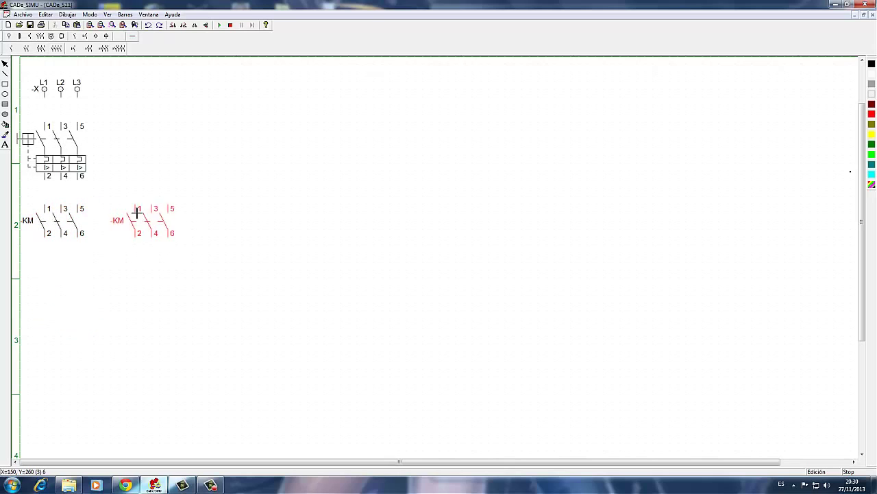
click(147, 206)
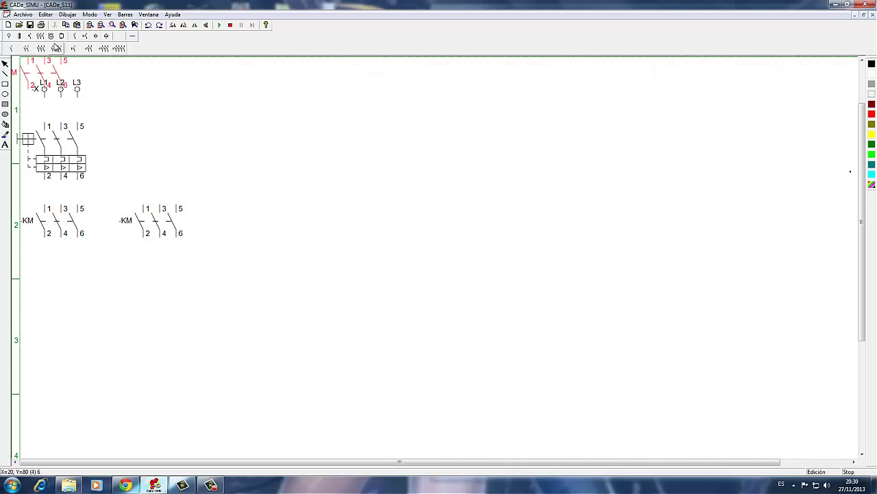
click(29, 36)
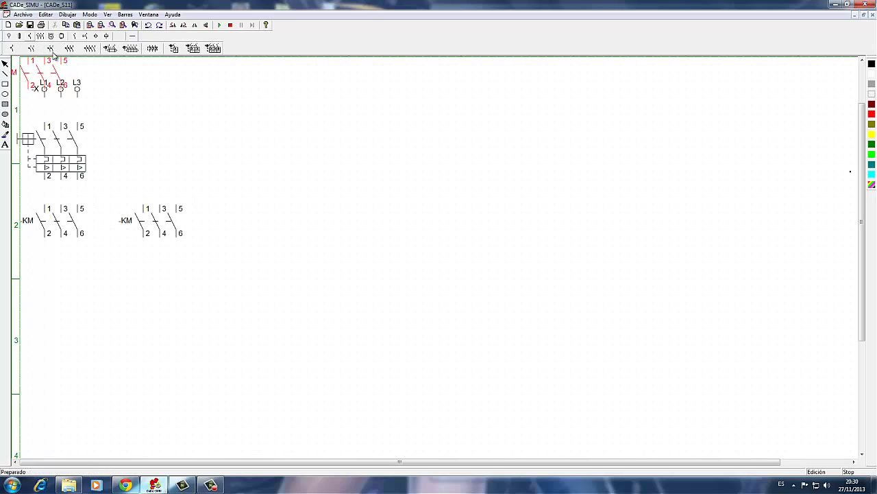
click(152, 48)
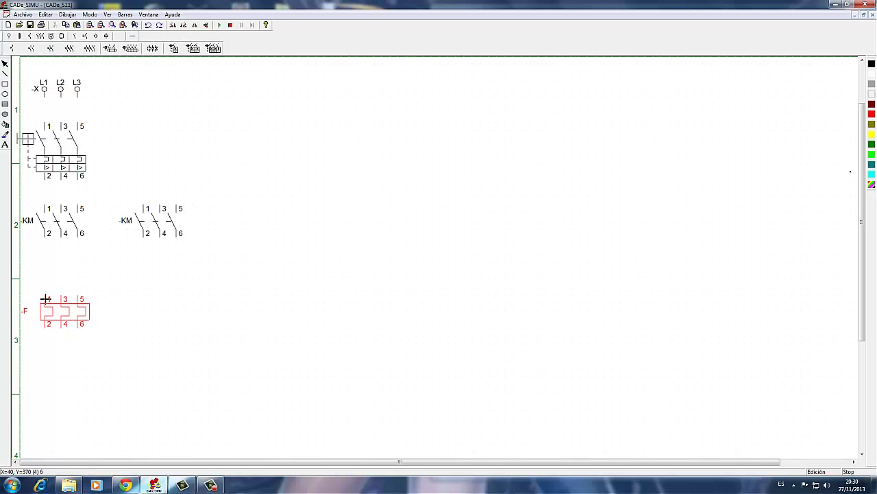
click(46, 299)
Step: Place a three-phase motor with six winding terminals and PE directly below thermal relay F
click(62, 36)
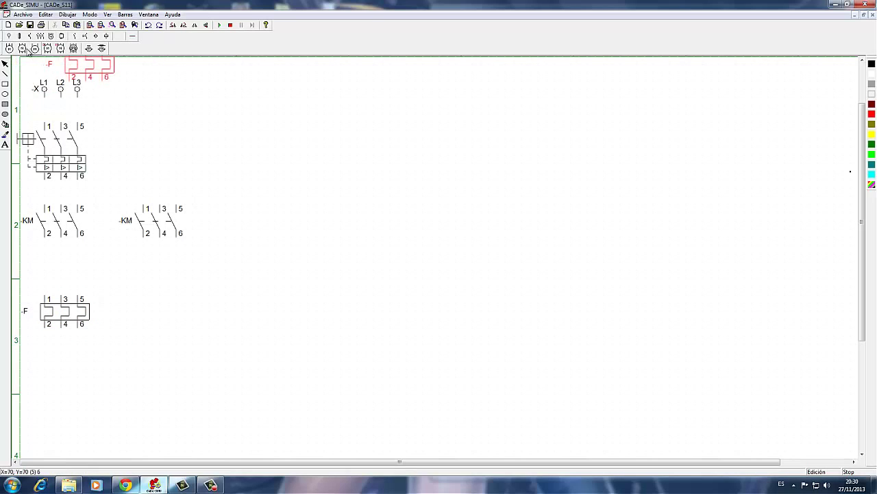
click(24, 49)
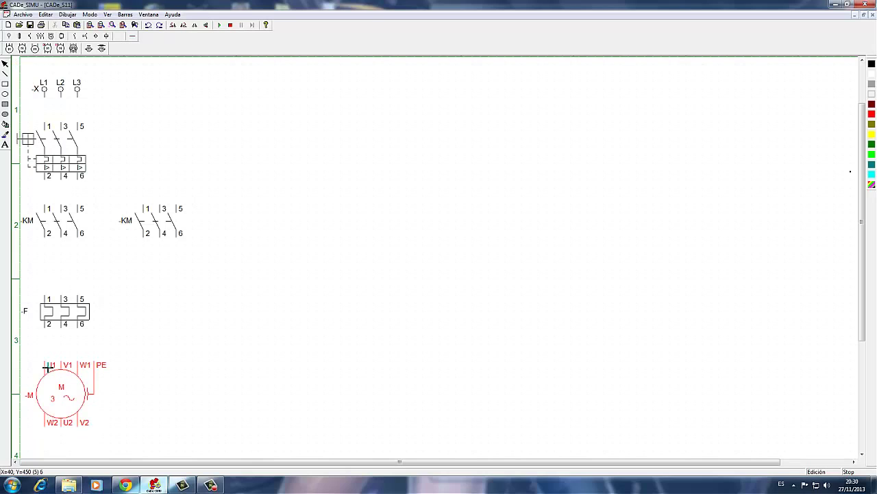
click(47, 367)
Step: Place two more three-pole KM contactors in a row beside the thermal relay
click(30, 36)
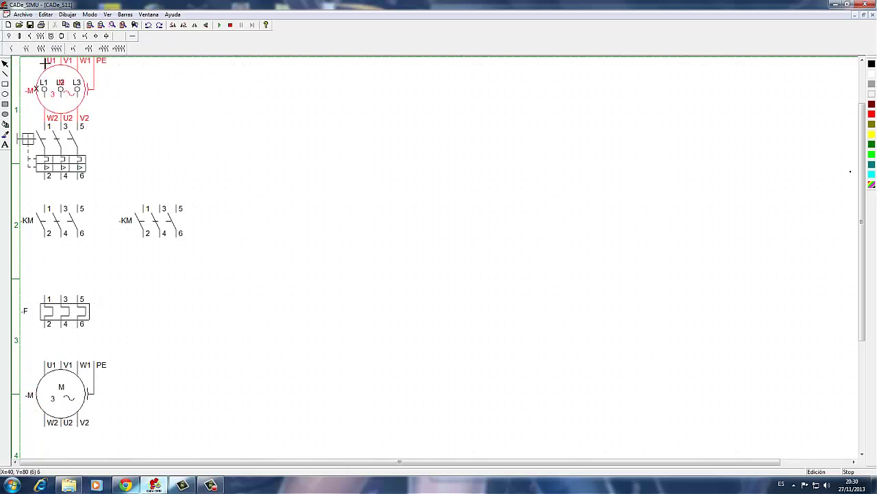
key(Escape)
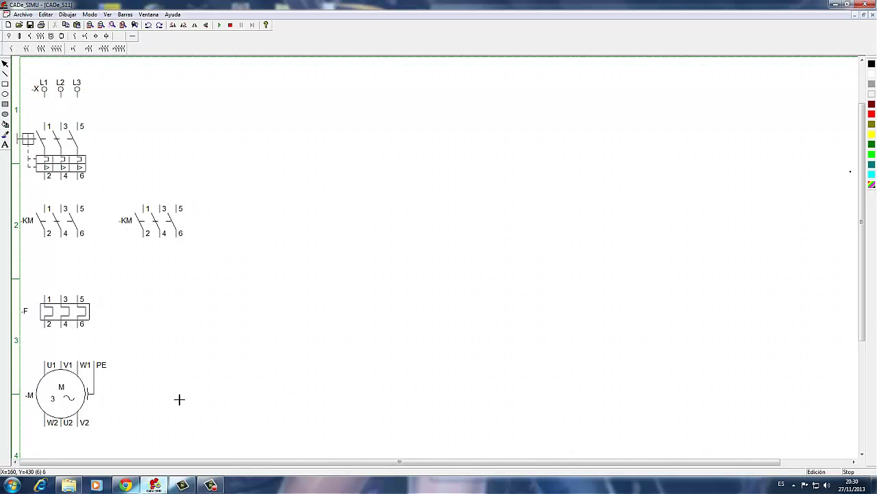
click(151, 304)
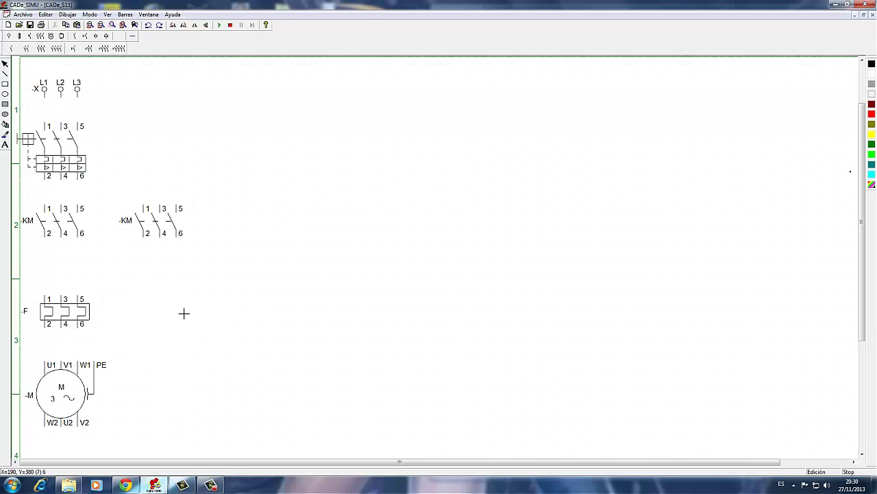
click(247, 306)
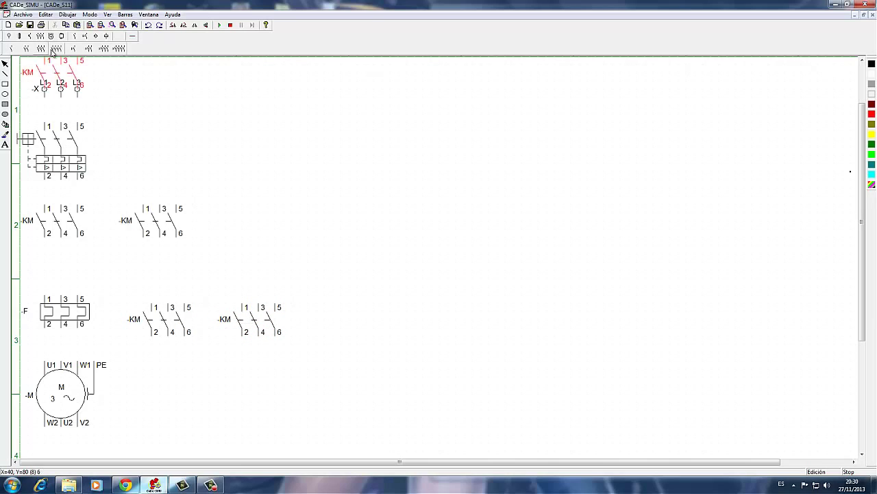
Step: Wire the main line with three-pole cable from L1, L2, L3 through the breaker, first contactor and thermal relay to motor terminals U1, V1, W1
click(133, 35)
click(112, 48)
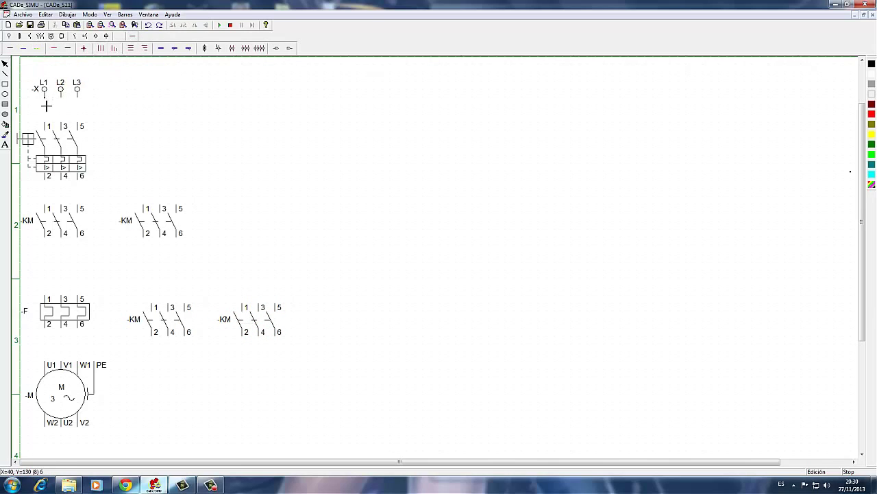
drag(46, 106, 45, 123)
drag(48, 188, 50, 207)
drag(48, 243, 49, 289)
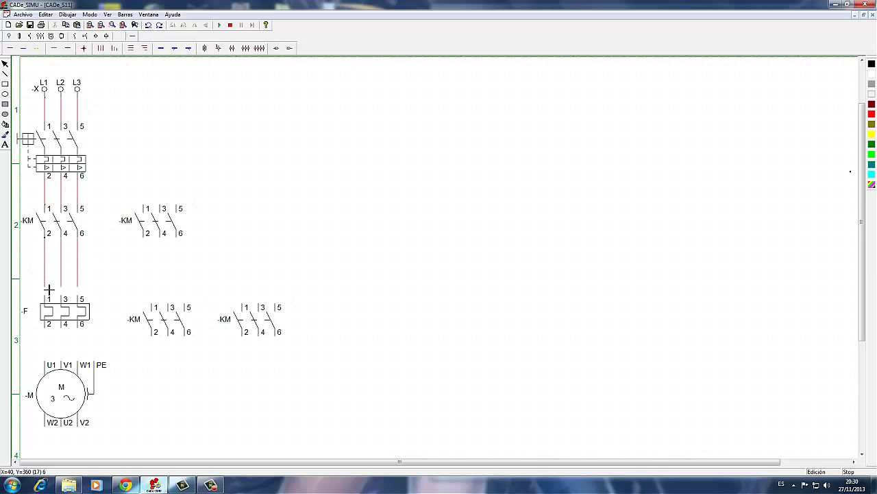
drag(50, 329, 45, 364)
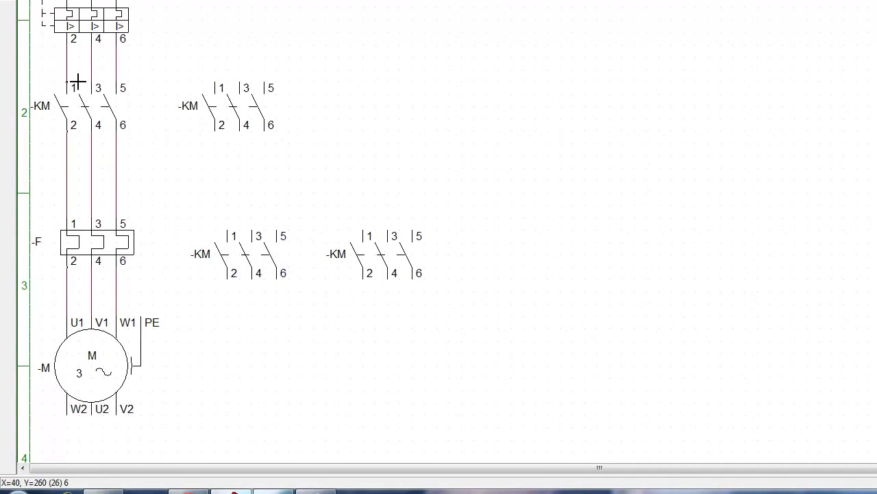
Step: Wire the second upper contactor in parallel with the first, crossing L2 and L3 at its inputs and joining outputs 2, 4, 6 straight across
drag(74, 75, 216, 83)
drag(117, 57, 241, 83)
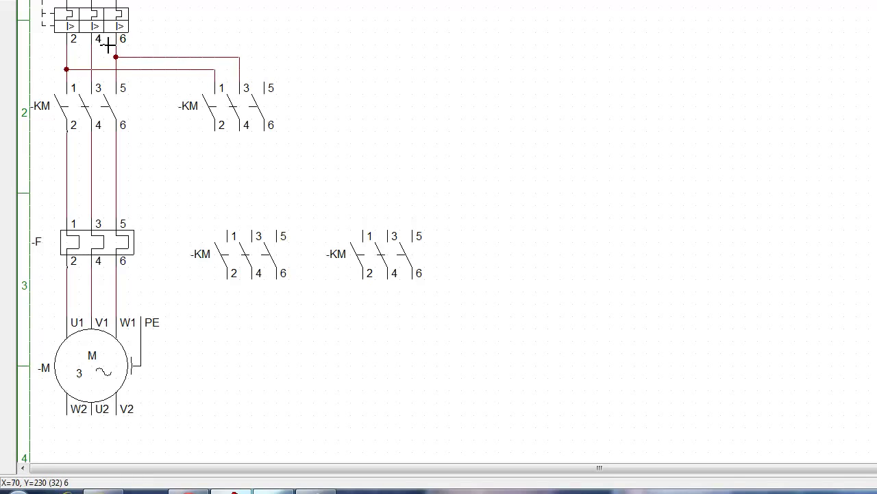
drag(93, 44, 265, 83)
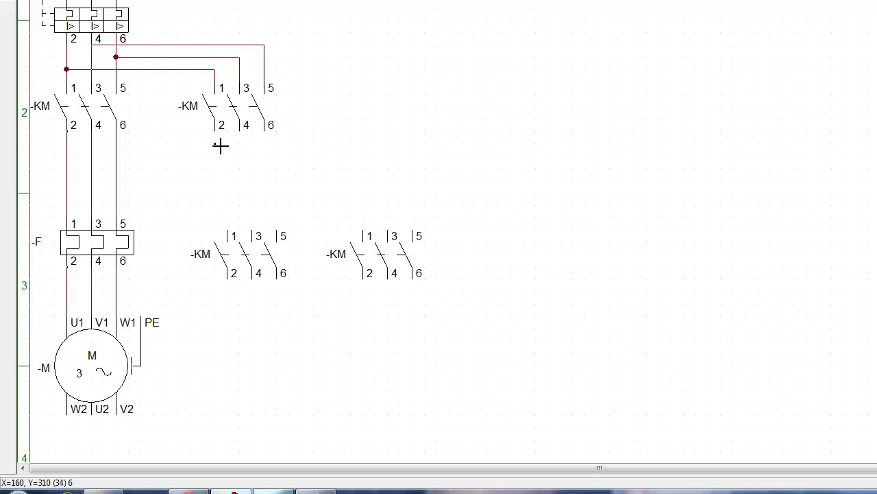
drag(219, 137, 91, 156)
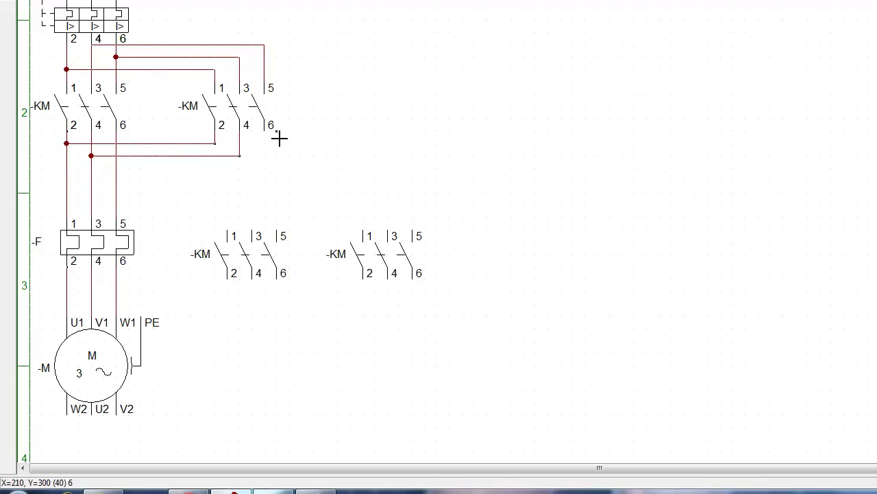
mouse_move(270, 143)
mouse_down()
mouse_move(271, 181)
mouse_move(116, 180)
mouse_up()
Step: Wire motor terminals W2, U2 and V2 to outputs 2, 4 and 6 of the contactor beside the thermal relay
scroll(202, 303, down, 2)
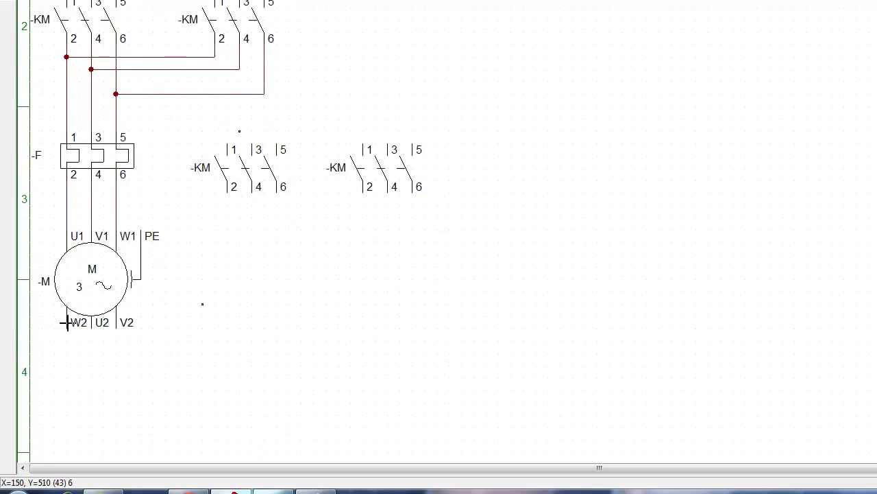
drag(74, 274, 229, 137)
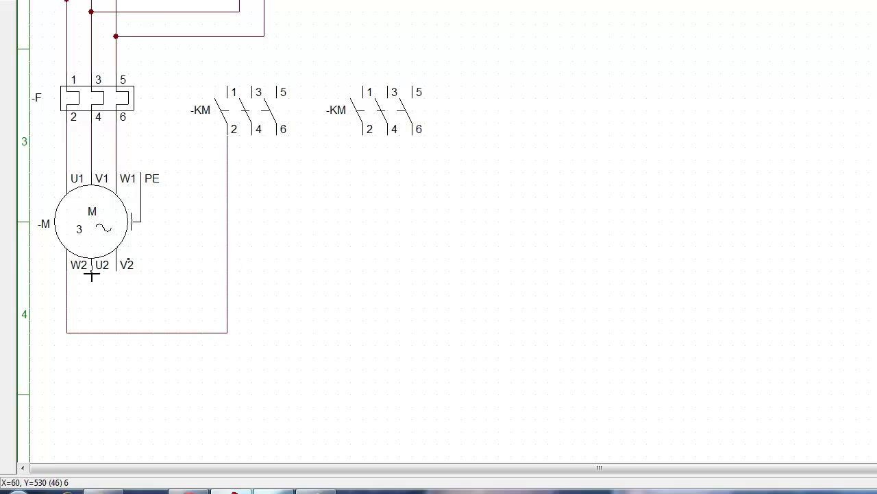
drag(92, 275, 257, 302)
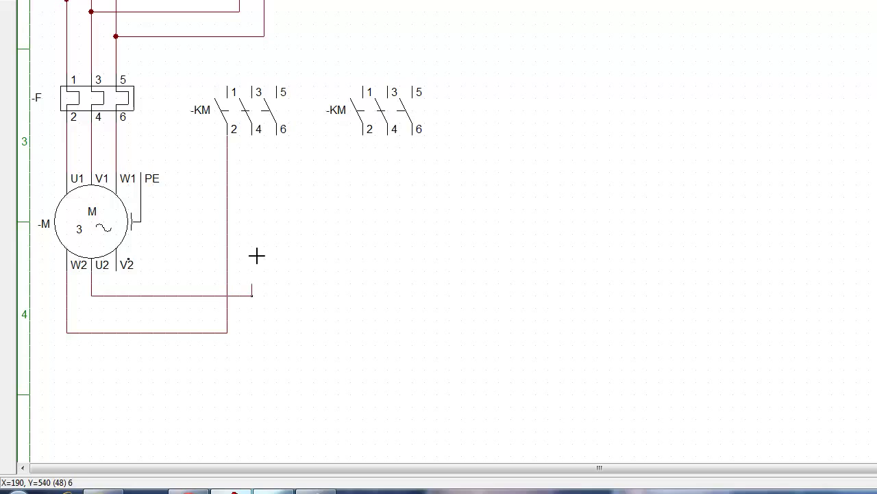
drag(256, 256, 256, 133)
drag(122, 269, 277, 134)
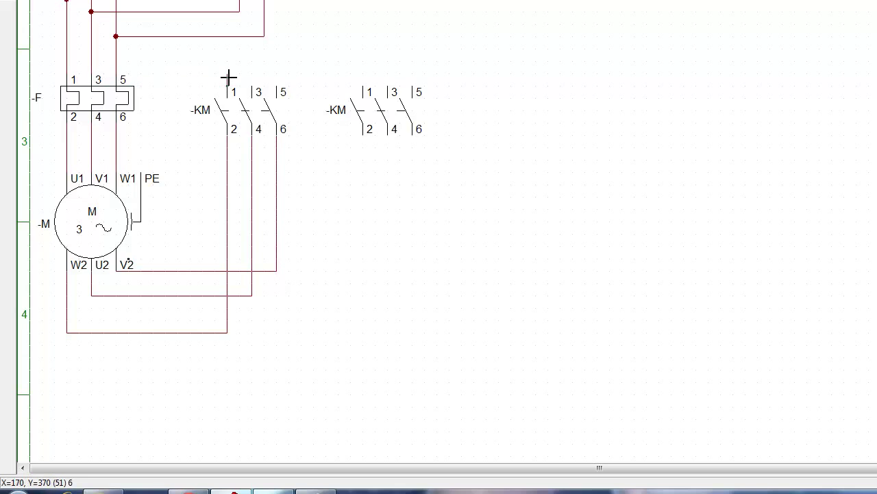
Step: Connect inputs 1, 3 and 5 of the contactor beside the thermal relay to the three phase lines above the relay
drag(226, 77, 71, 76)
drag(253, 92, 114, 70)
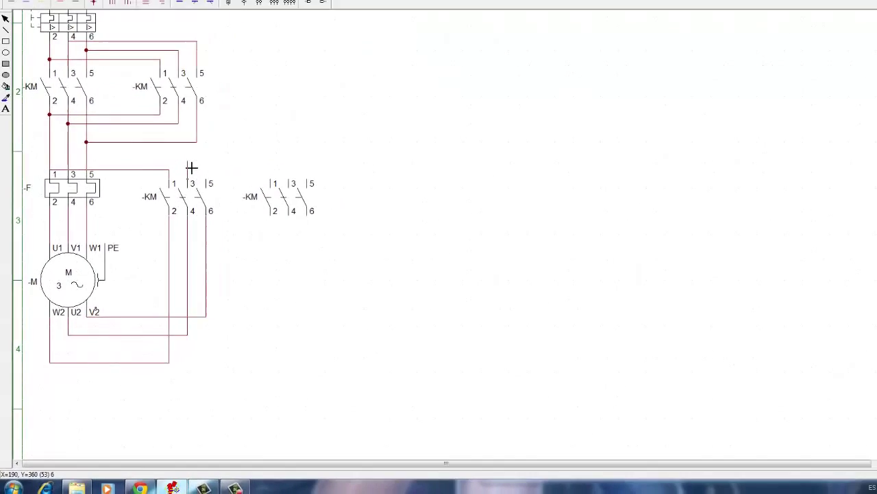
drag(65, 195, 63, 193)
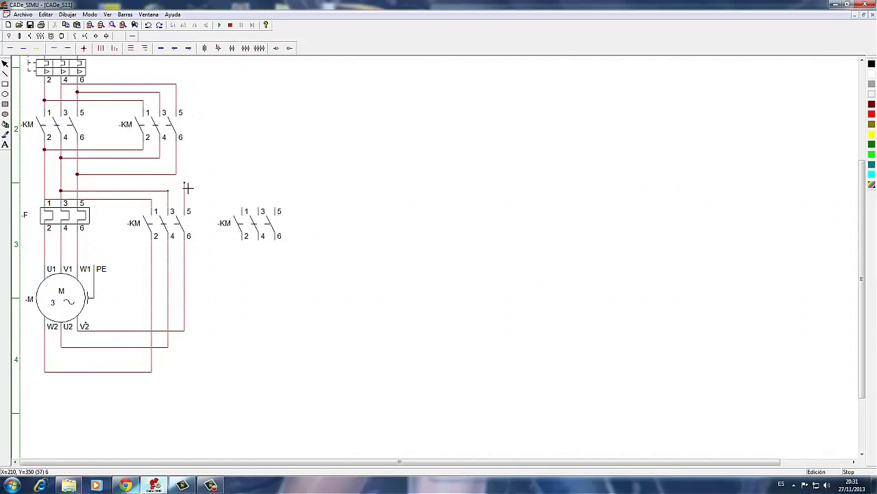
drag(188, 187, 82, 187)
Step: Bridge inputs 1, 3 and 5 of the rightmost contactor and wire its outputs 2, 4, 6 to the neighbouring contactor's output lines
drag(241, 266, 160, 267)
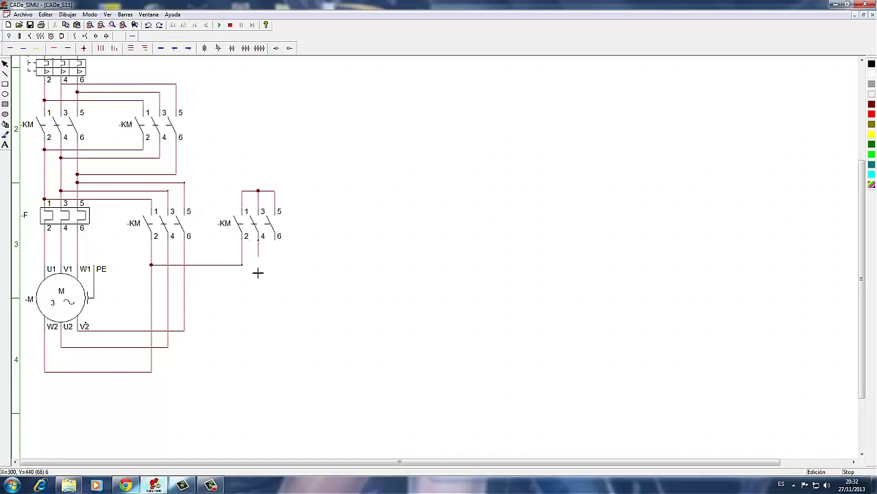
drag(257, 287, 167, 281)
drag(279, 243, 189, 304)
Step: Rename the first contactor on the main line as -KMD
scroll(255, 274, up, 3)
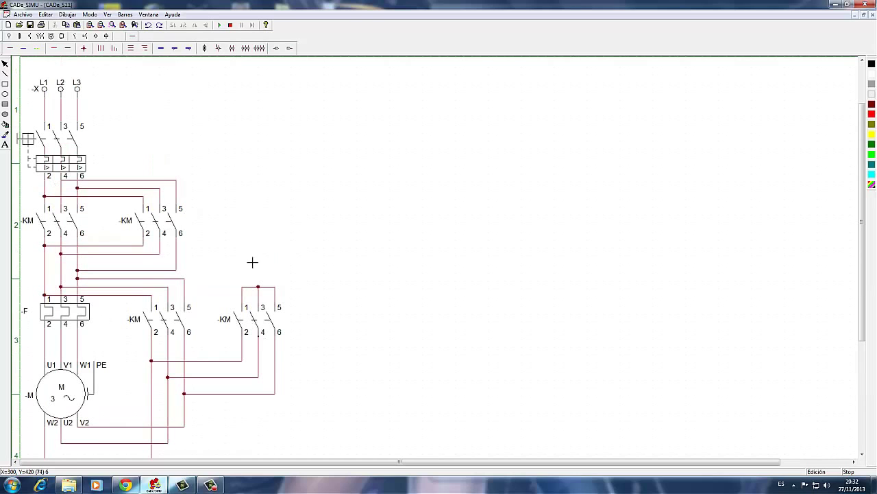
click(5, 64)
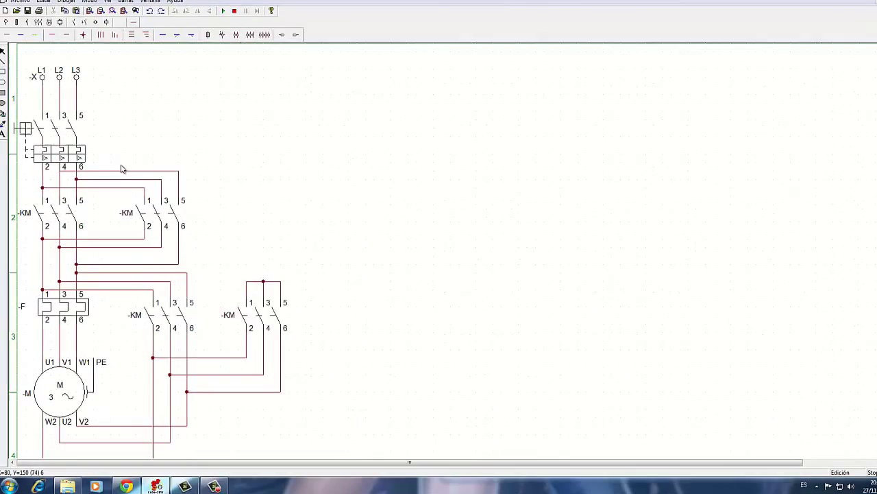
scroll(122, 168, down, 1)
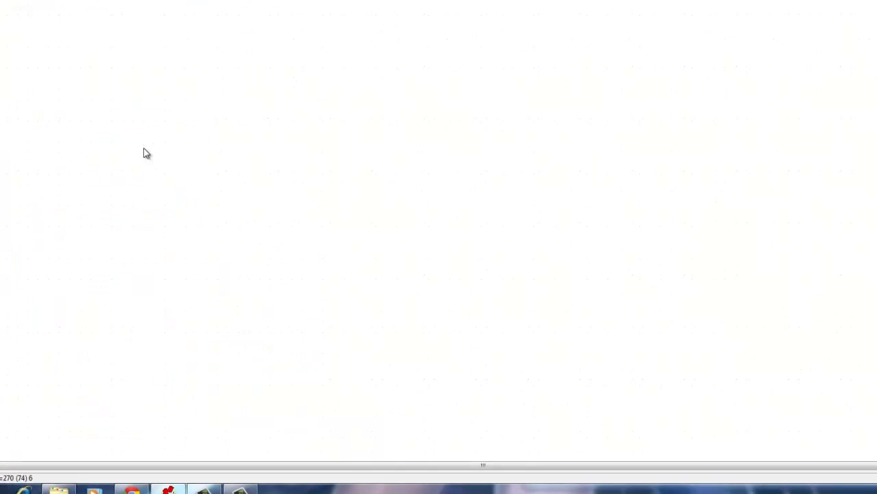
click(64, 217)
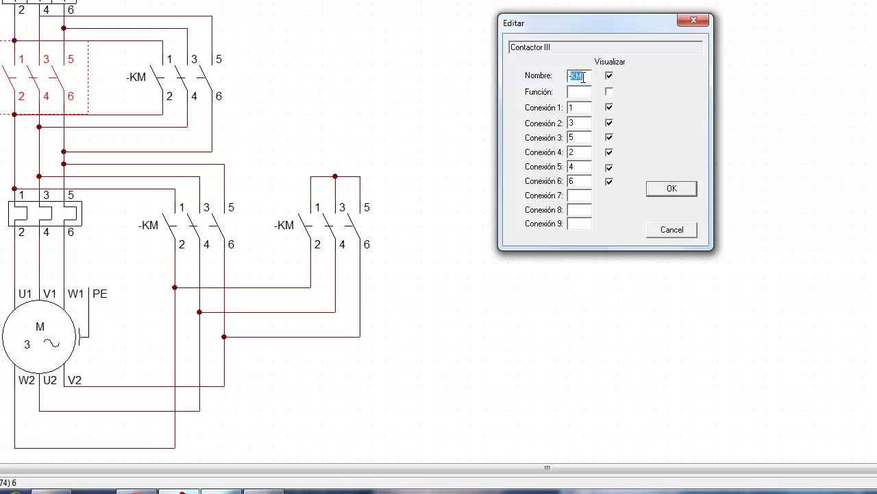
text(2)
click(671, 187)
Step: Rename the second upper contactor as -KMI and the contactor beside the thermal relay as -KMt
double_click(195, 84)
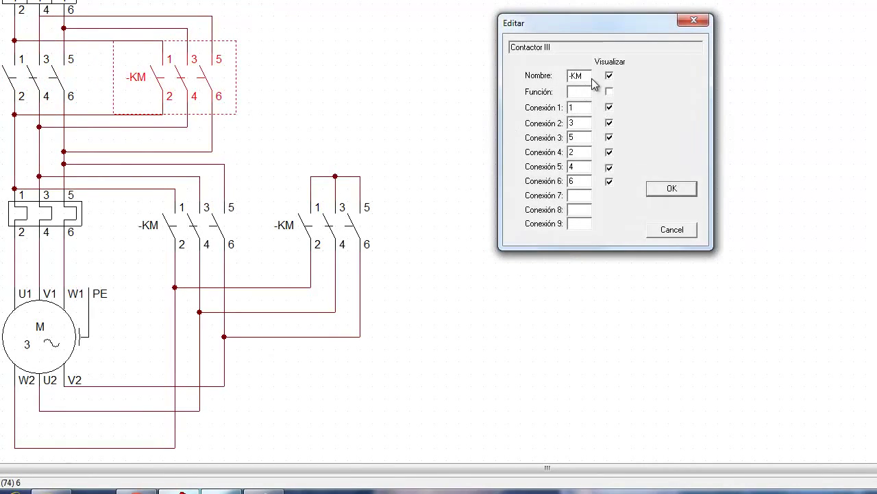
click(560, 107)
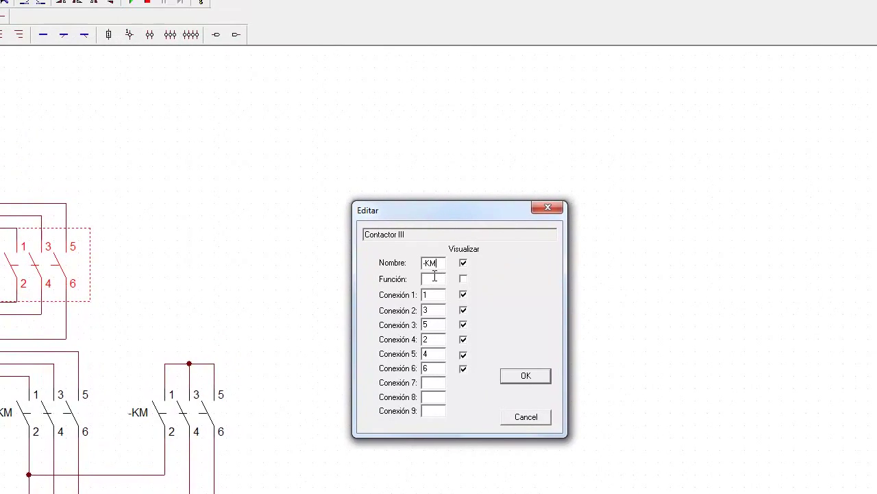
key(Return)
double_click(63, 421)
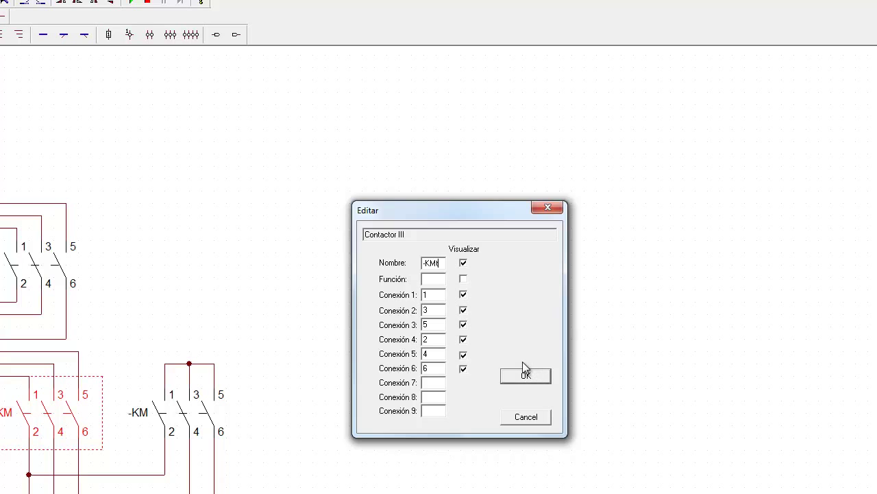
key(Return)
Step: Rename the rightmost contactor with the bridged inputs as -KME
double_click(204, 399)
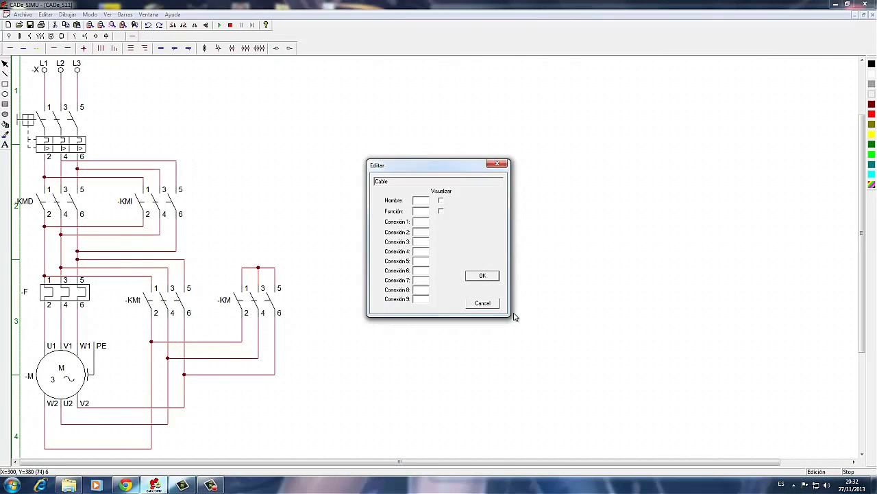
key(Escape)
double_click(262, 306)
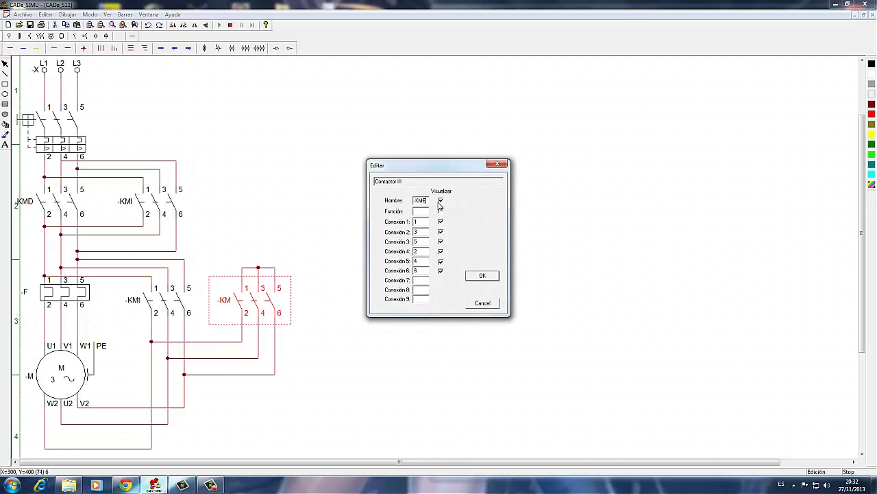
click(480, 276)
scroll(323, 370, up, 2)
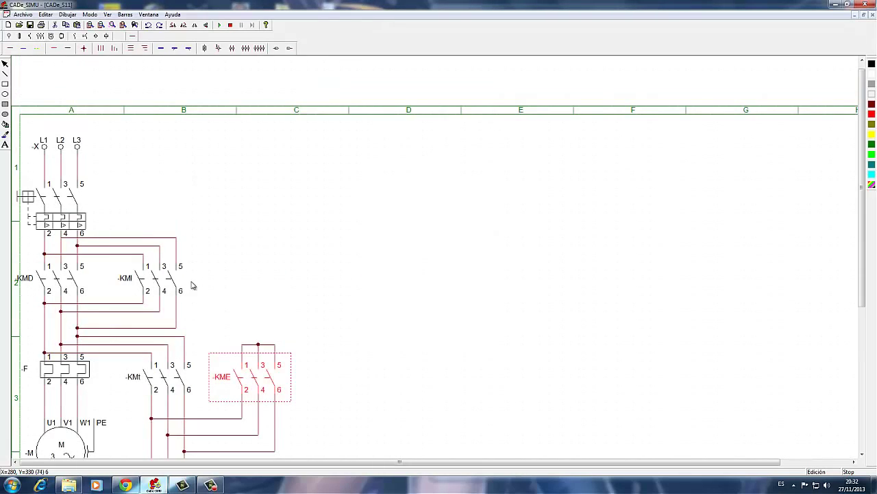
scroll(190, 303, down, 1)
scroll(190, 303, down, 3)
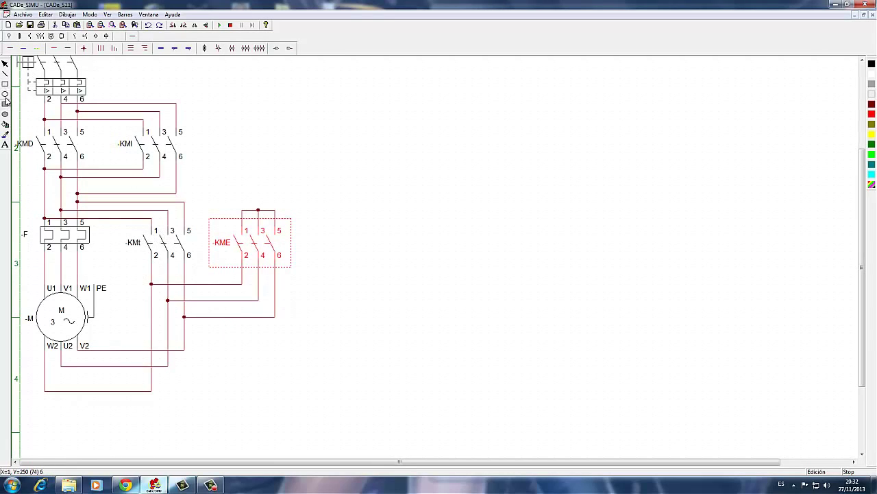
click(5, 99)
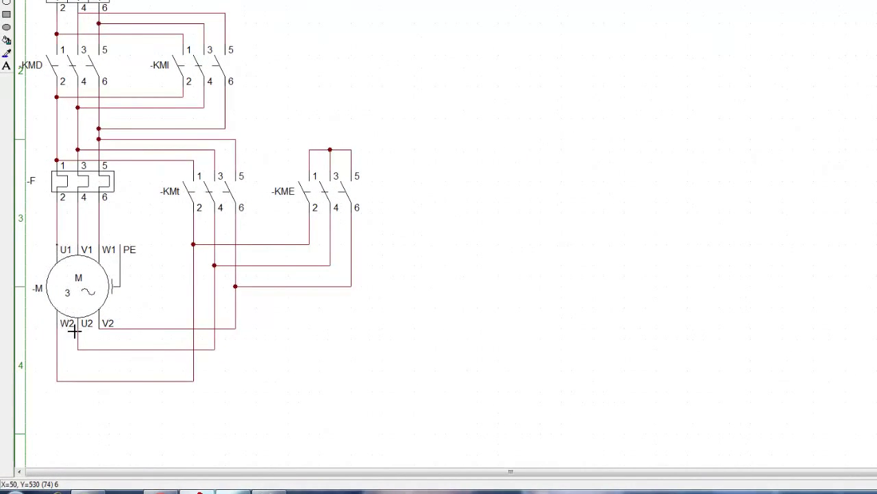
drag(74, 331, 92, 331)
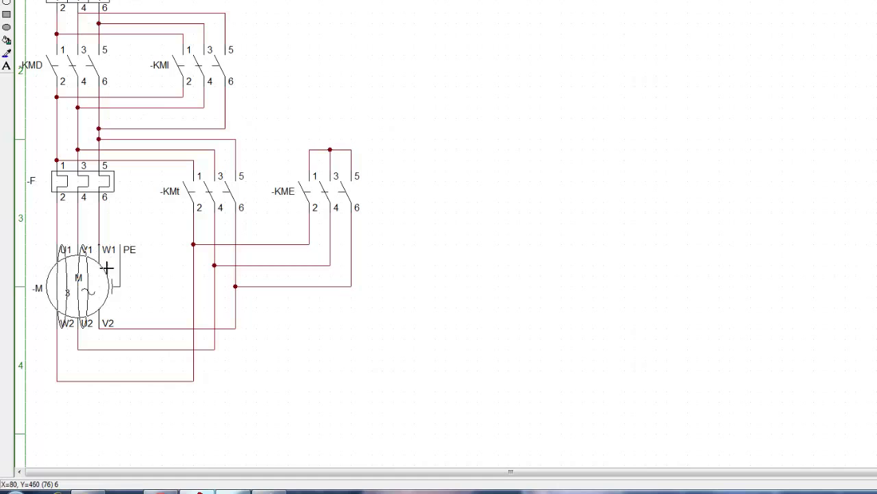
drag(107, 267, 121, 333)
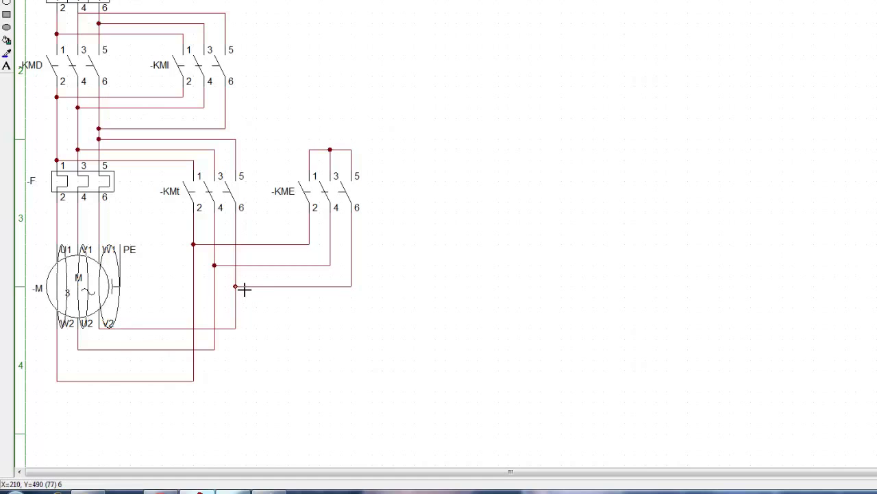
key(ctrl+z)
key(ctrl+z)
key(ctrl+z)
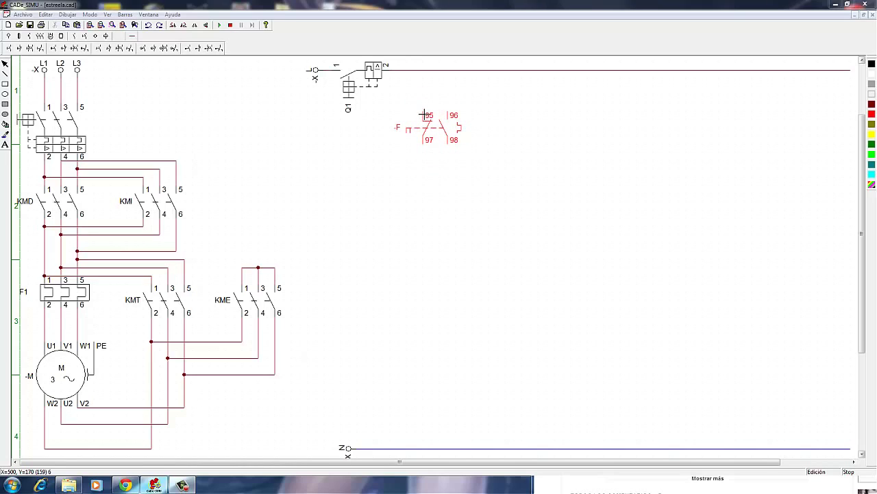
Step: Place the thermal relay's auxiliary contacts 95-96/97-98 below the L line, with an NC pushbutton 11-12 underneath
click(425, 108)
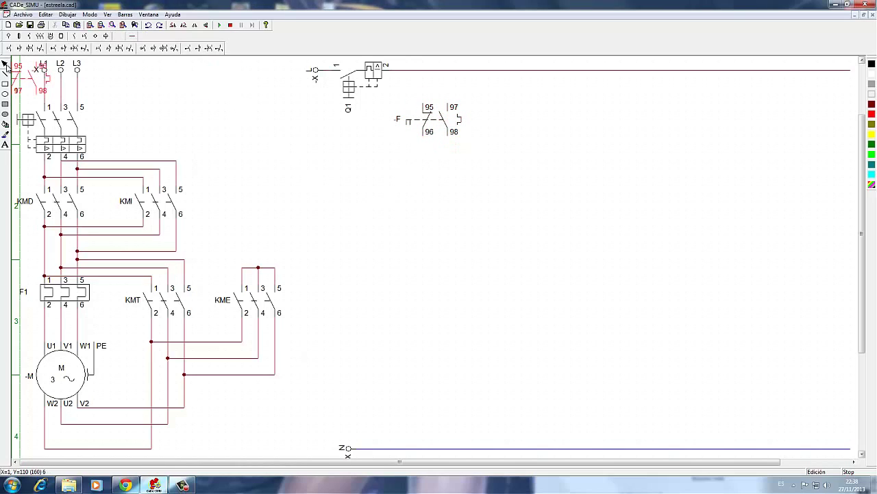
click(15, 49)
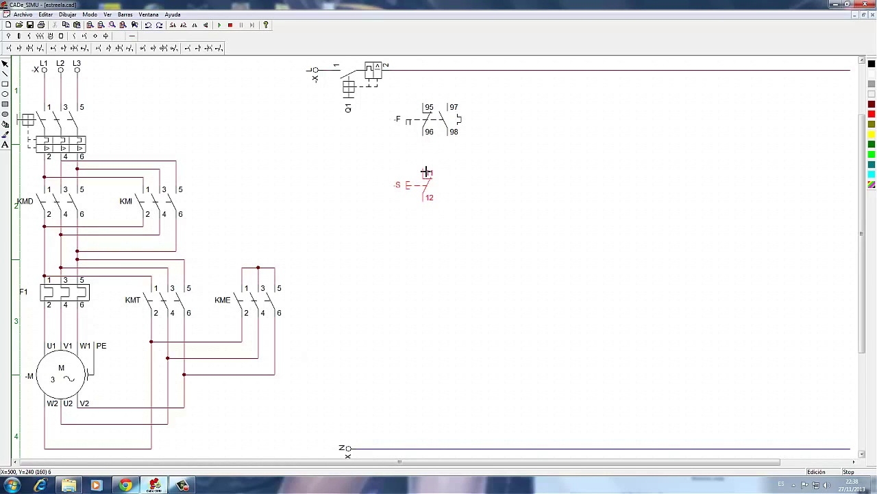
click(427, 171)
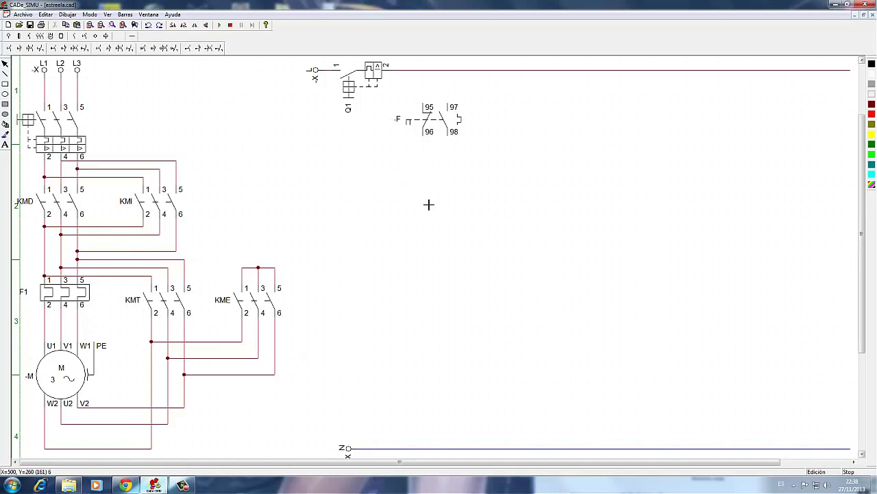
Step: Place two NO pushbuttons 13-14 in one row below the NC pushbutton, each with a NO relay contact 13-14 beside it
click(9, 50)
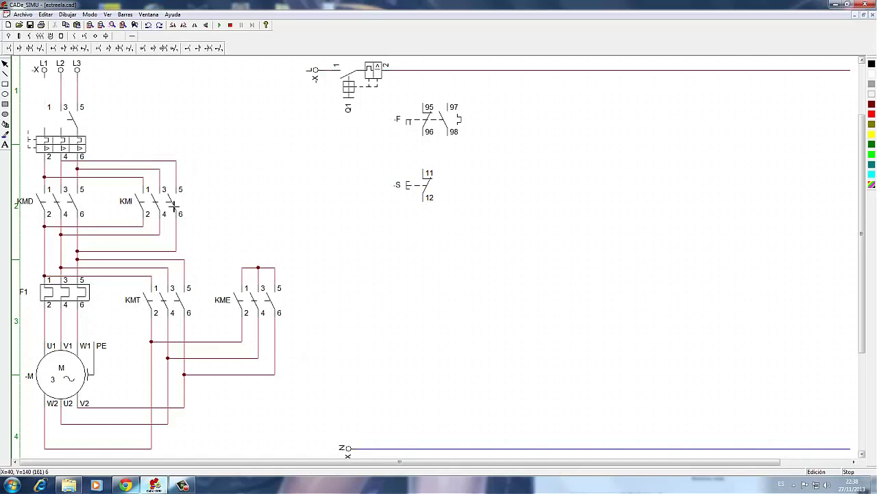
click(427, 238)
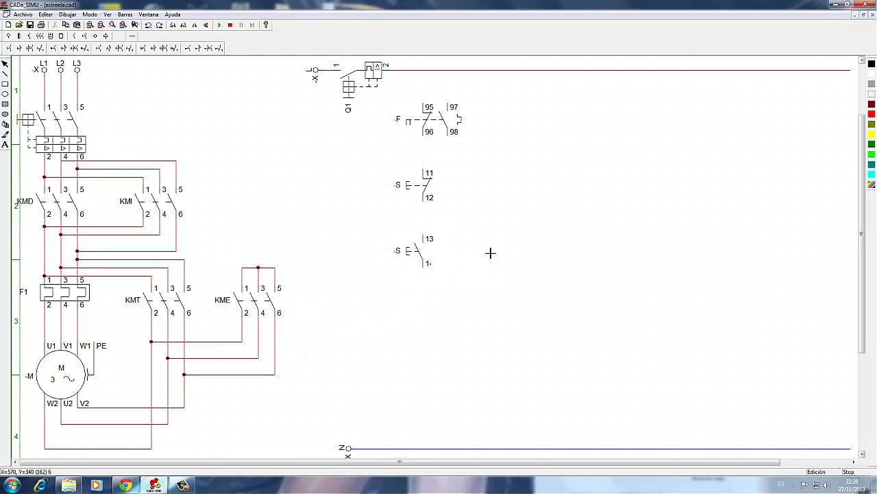
click(542, 238)
click(74, 35)
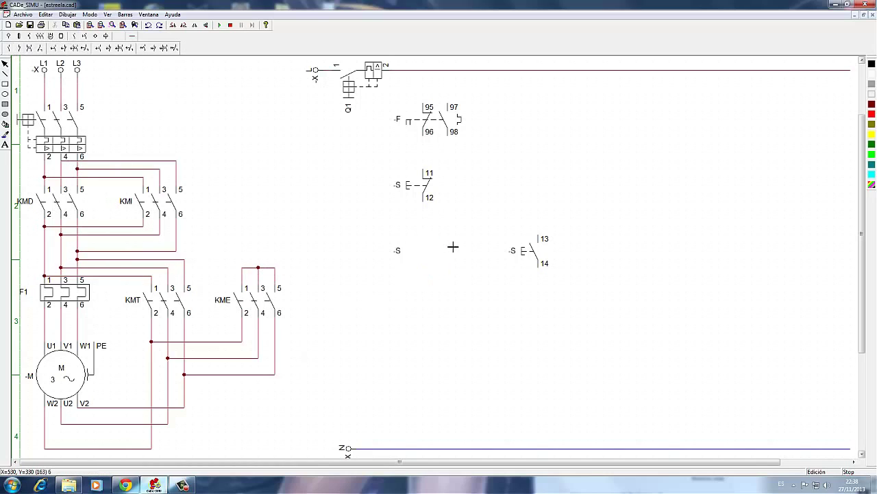
click(475, 243)
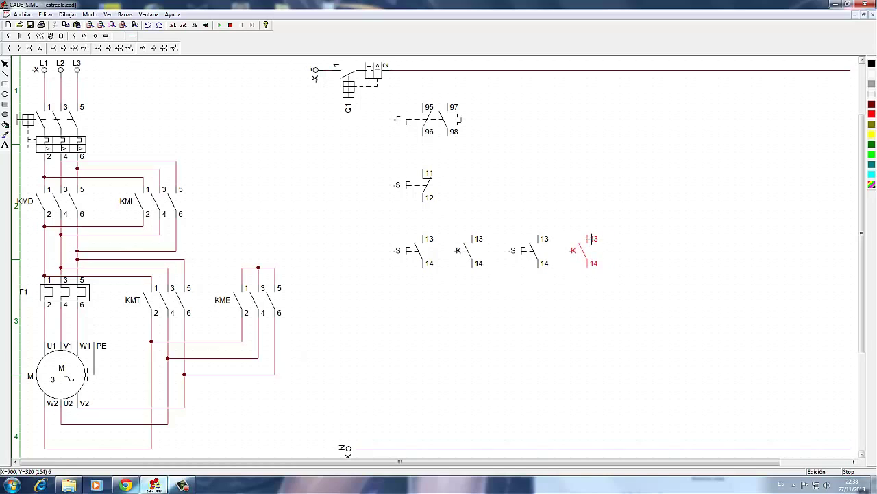
click(592, 238)
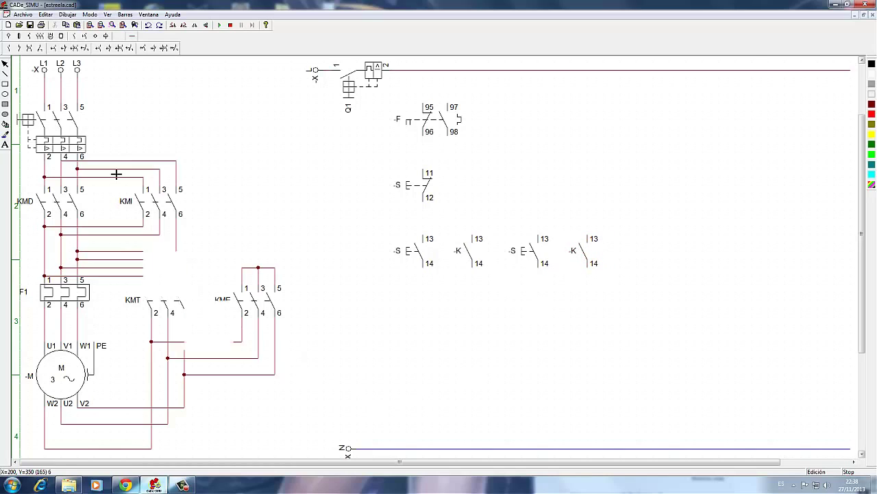
Step: Place an NC relay contact 11-12 below each of the two NO pushbuttons
click(20, 48)
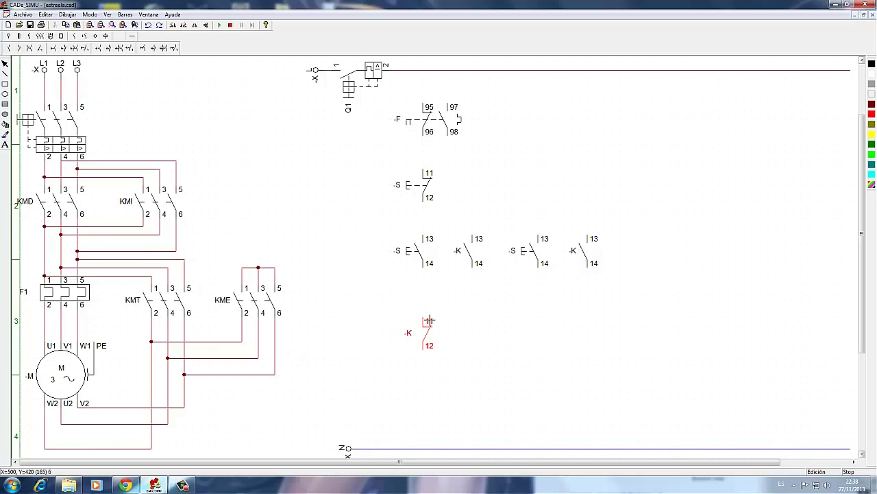
click(428, 321)
click(542, 320)
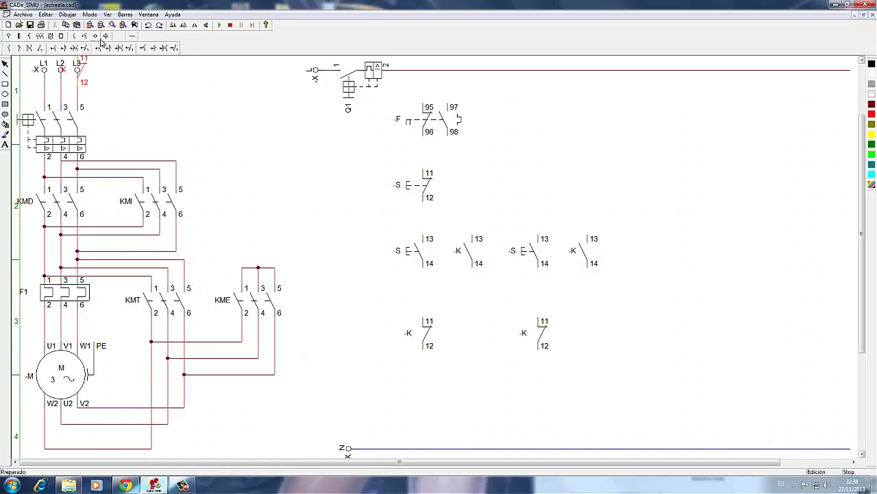
Step: Place a crossed-box relay coil A1-A2 below each NC relay contact and an indicator lamp X1-X2 beside each coil
click(95, 35)
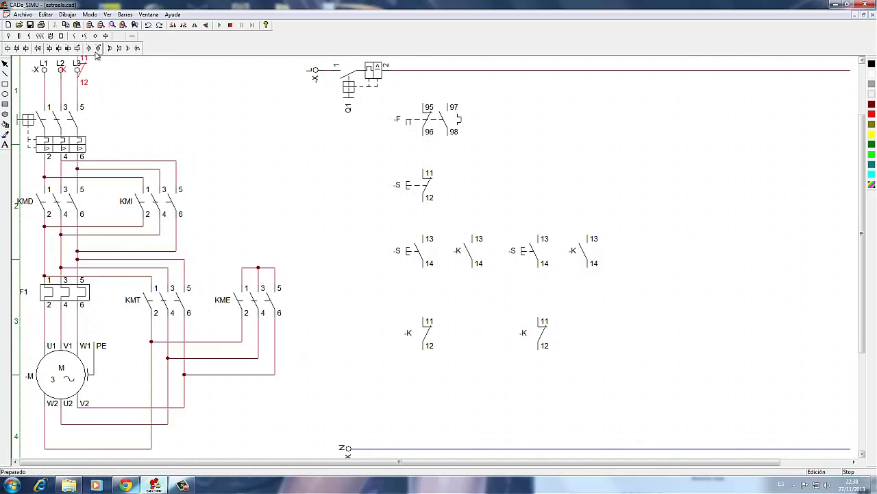
click(58, 48)
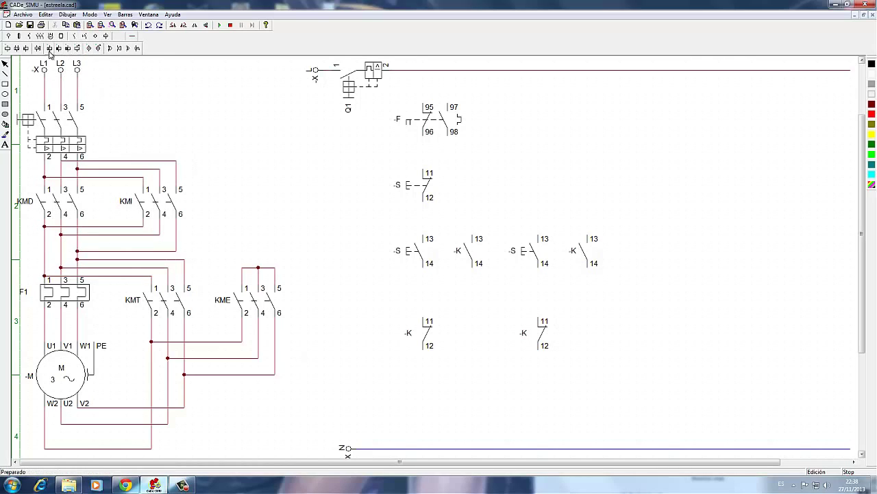
click(423, 387)
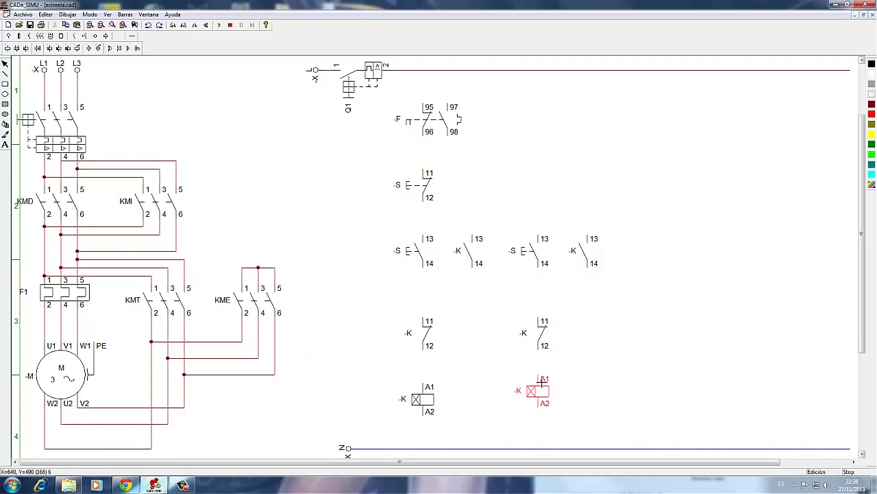
click(541, 386)
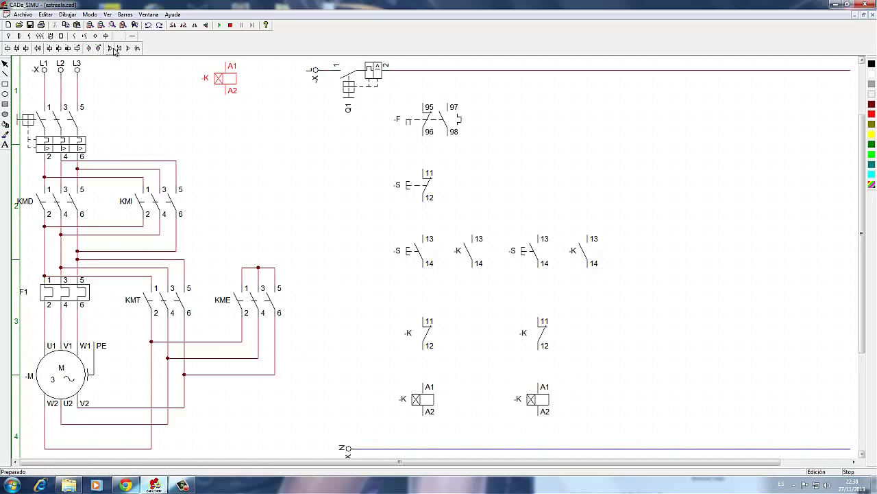
click(98, 48)
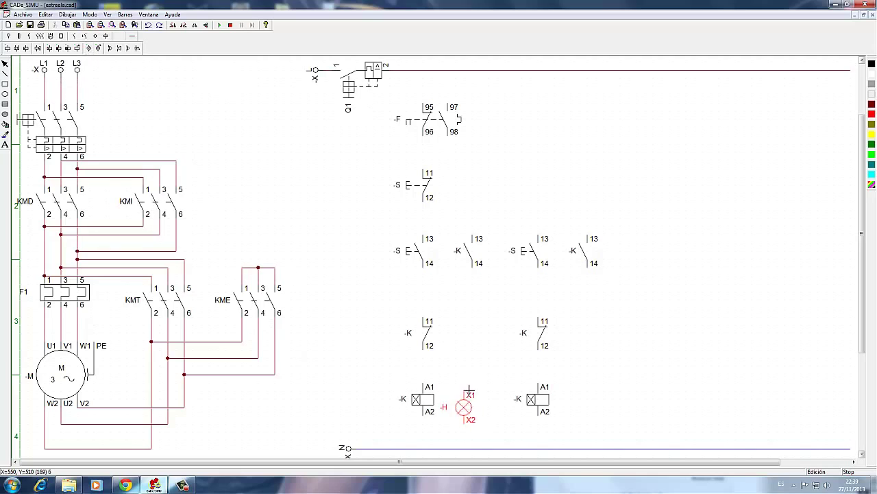
click(472, 388)
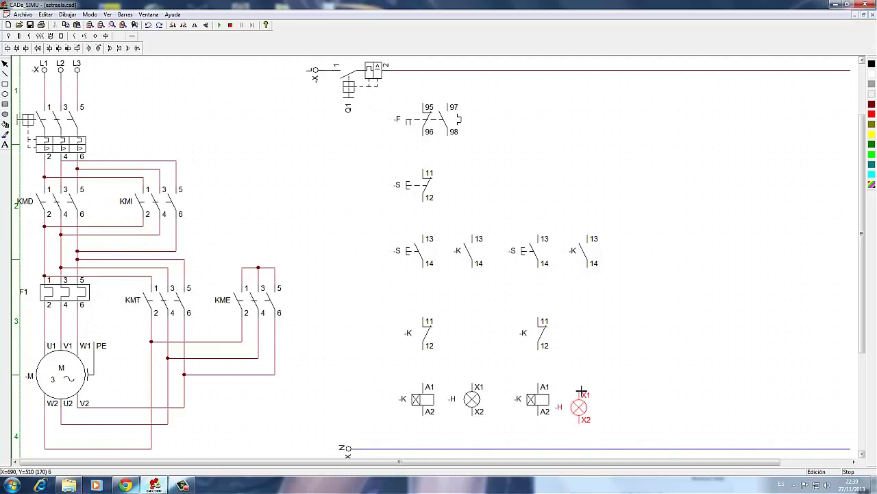
click(588, 388)
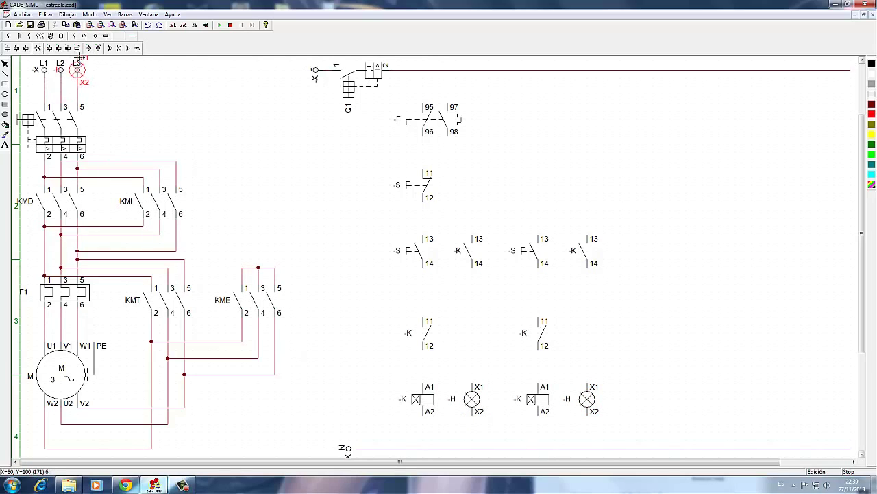
Step: Wire the L line through thermal contact 95-96 and the NC pushbutton to terminal 13 of all four NO contacts
click(132, 35)
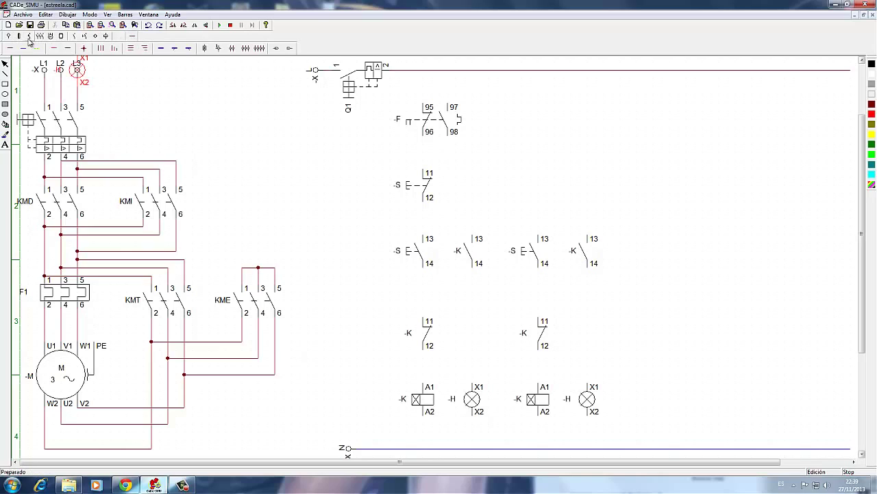
click(11, 48)
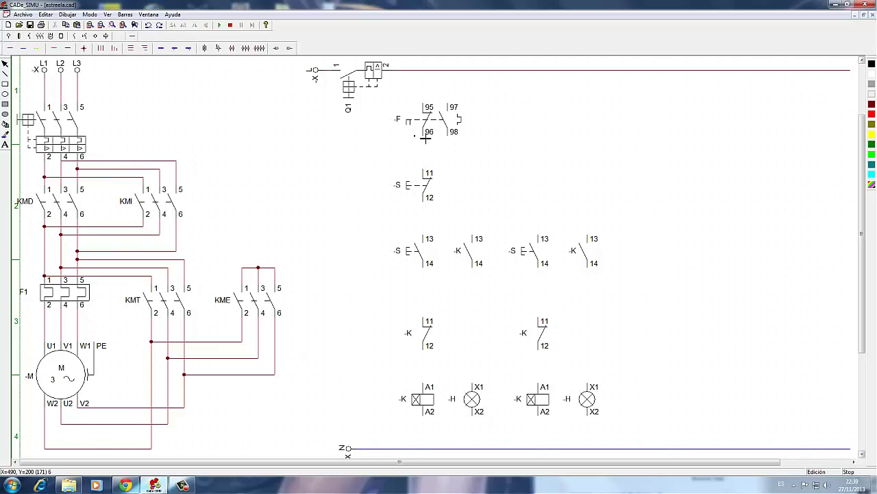
drag(423, 70, 429, 171)
mouse_move(427, 212)
mouse_down()
mouse_move(428, 238)
mouse_move(531, 219)
mouse_move(588, 218)
mouse_move(589, 236)
mouse_up()
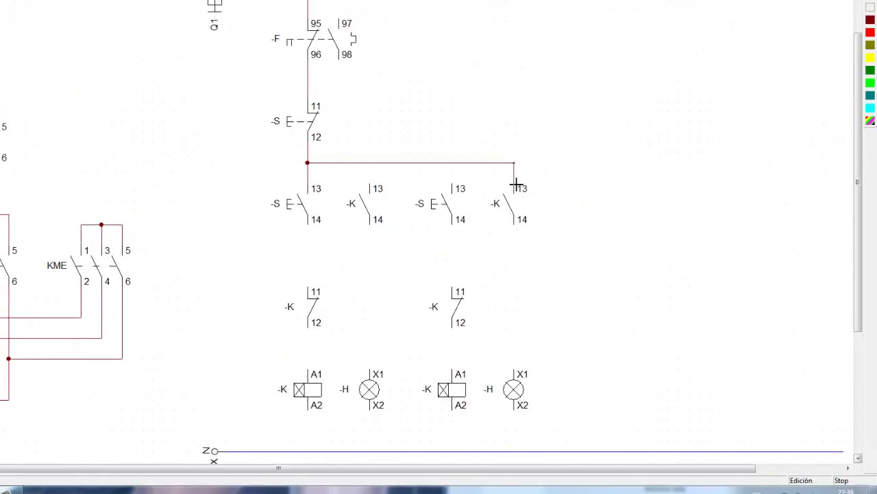
drag(515, 184, 515, 187)
drag(453, 164, 453, 186)
drag(373, 184, 371, 185)
Step: Wire both NO pushbuttons through their NC contacts to coil terminals A1, joining each adjacent NO contact in parallel with its pushbutton
drag(312, 228, 312, 290)
drag(309, 337, 309, 371)
drag(371, 224, 312, 241)
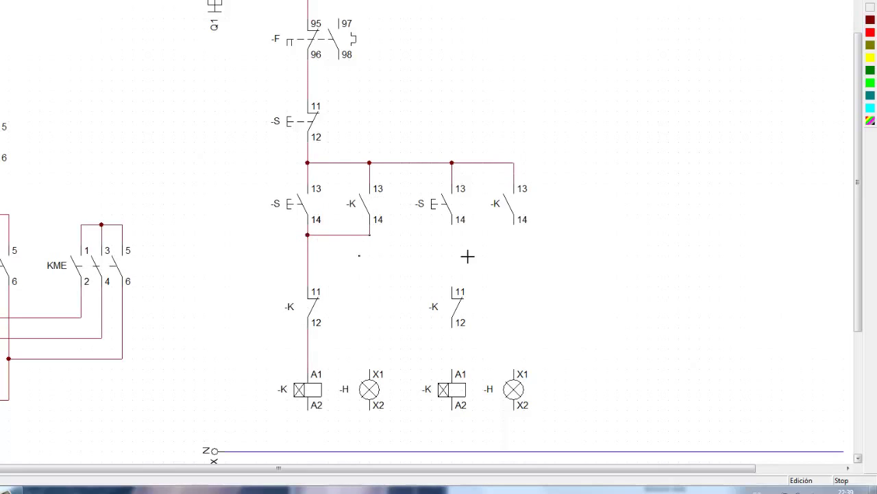
drag(454, 227, 454, 291)
drag(517, 230, 452, 235)
drag(454, 327, 458, 365)
Step: Connect each lamp's X1 to the neighbouring coil's A1 line, and wire both coils' A2 and both lamps' X2 to the N line
drag(375, 373, 307, 358)
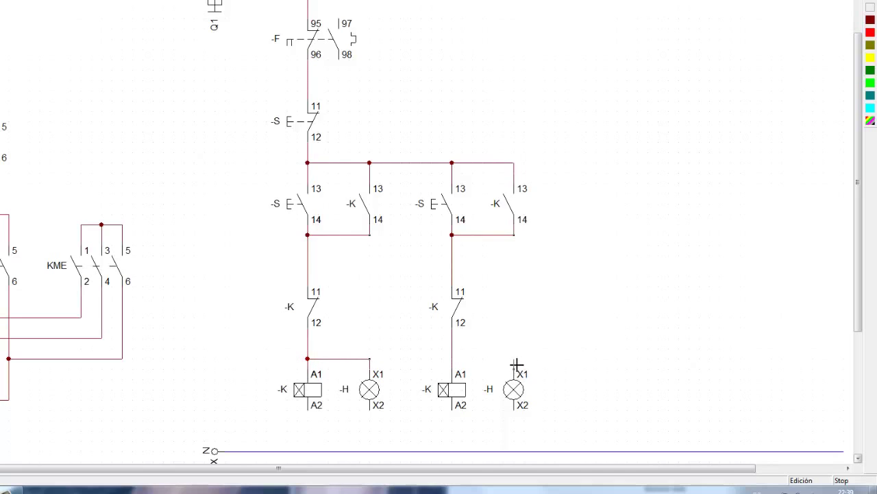
drag(516, 364, 452, 359)
drag(307, 409, 315, 455)
drag(370, 411, 379, 451)
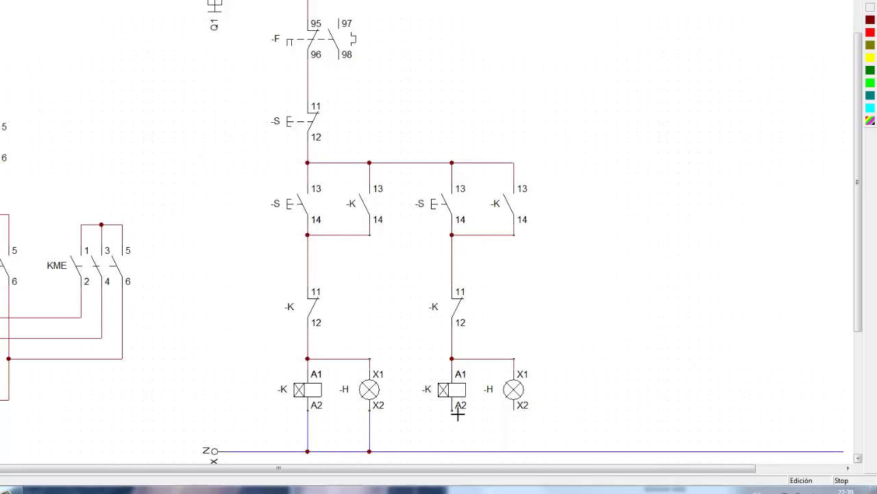
drag(458, 412, 460, 456)
drag(514, 413, 521, 446)
Step: Rename the thermal relay's auxiliary contacts as F1 and the NC pushbutton below them as P
double_click(286, 42)
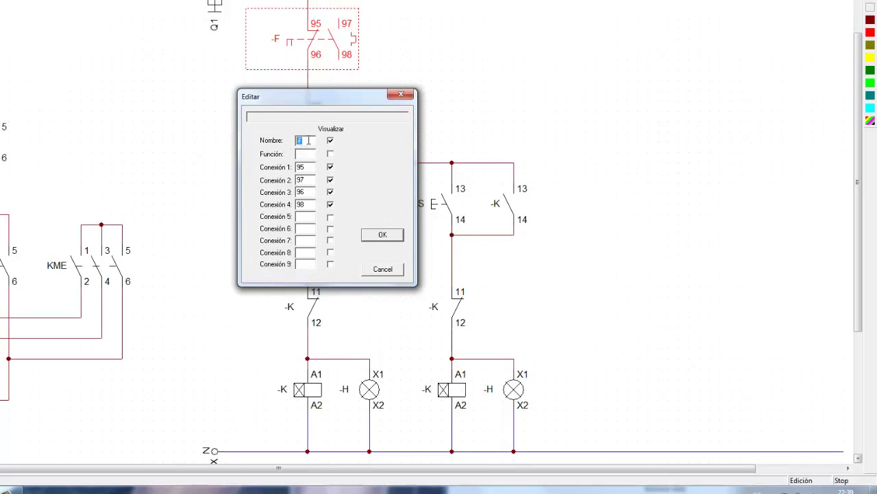
text(1)
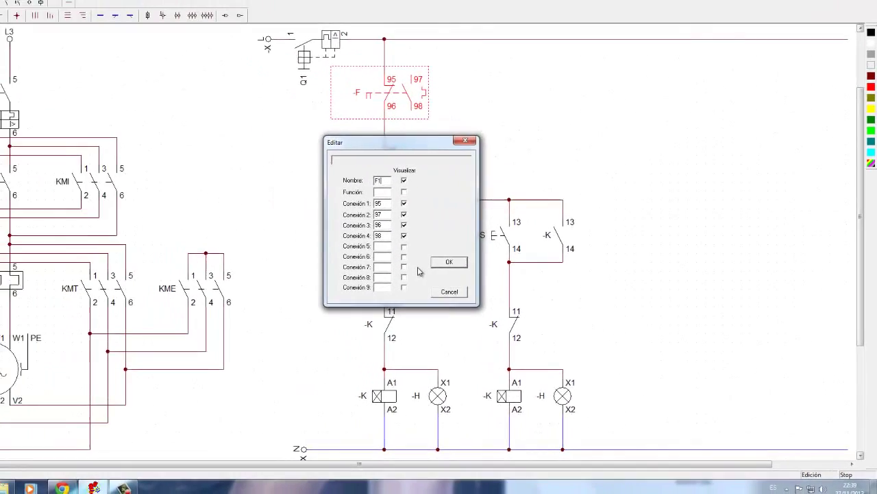
key(Return)
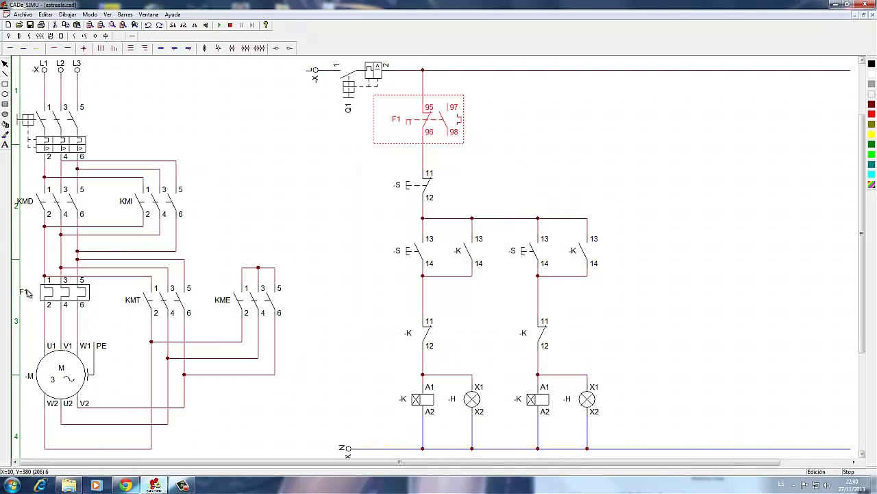
double_click(418, 195)
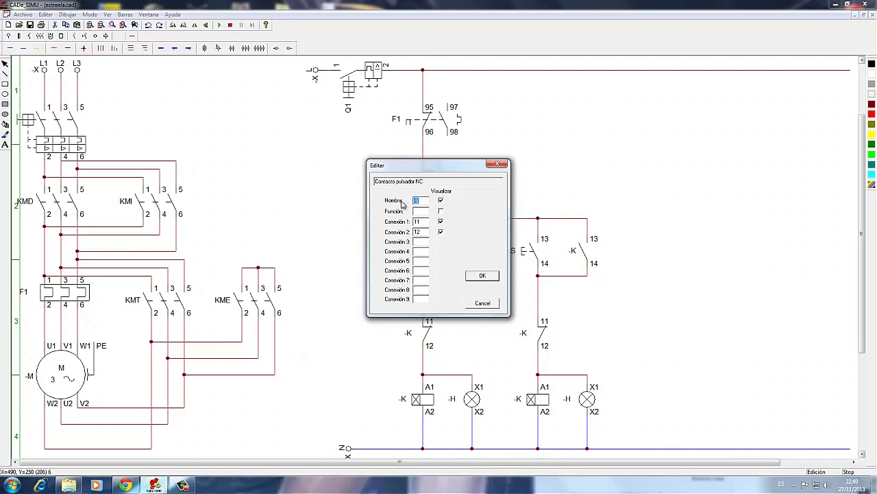
text(P)
click(482, 277)
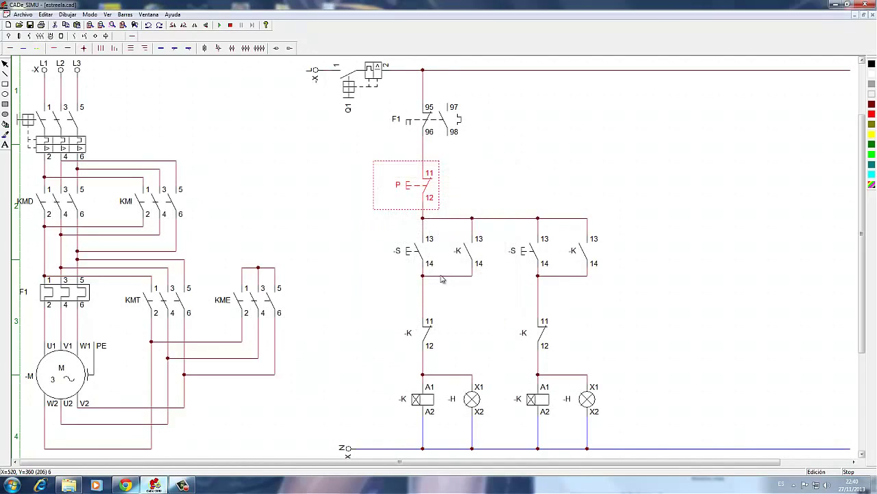
Step: Rename the NO pushbutton of the first branch as D and that of the second branch as I
double_click(414, 254)
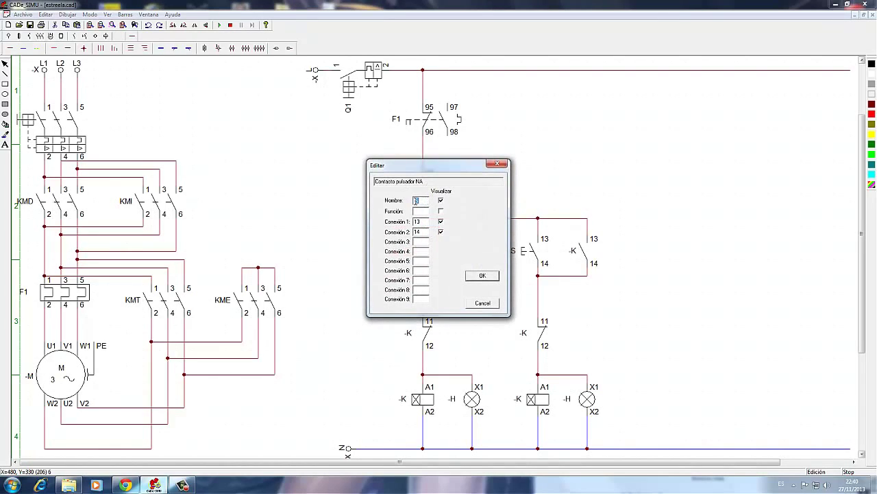
text(D)
click(483, 276)
click(523, 251)
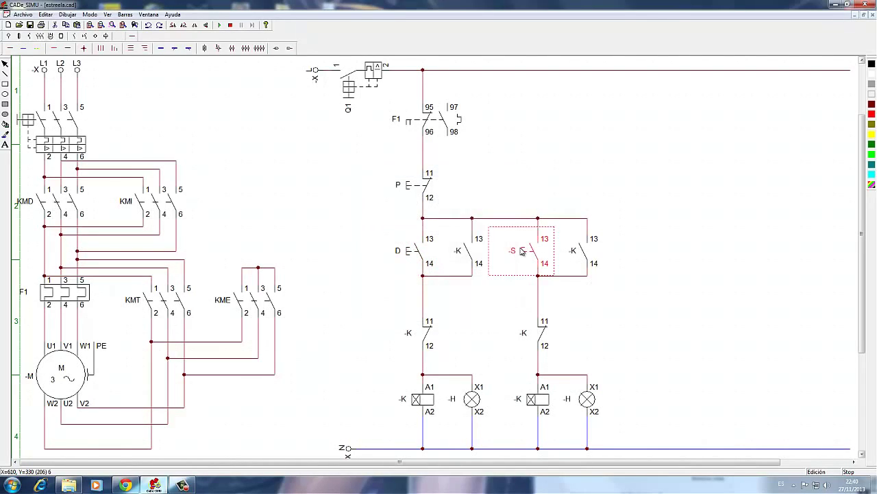
double_click(522, 250)
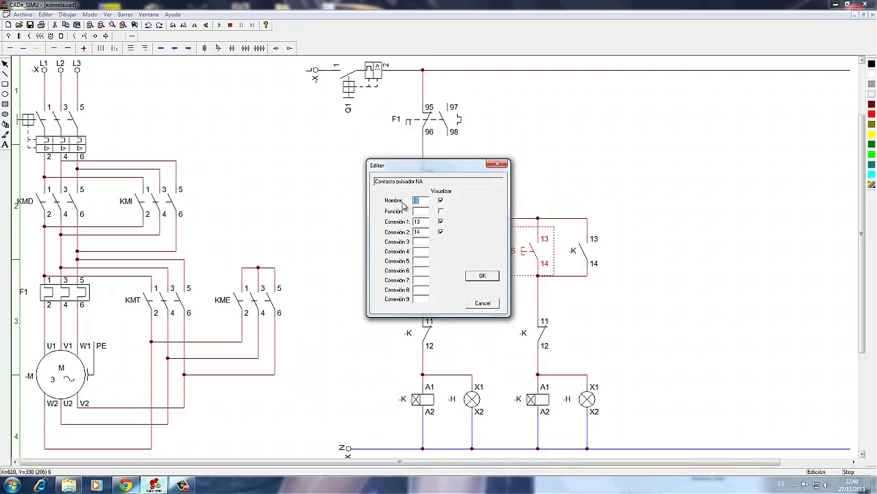
text(I)
click(483, 275)
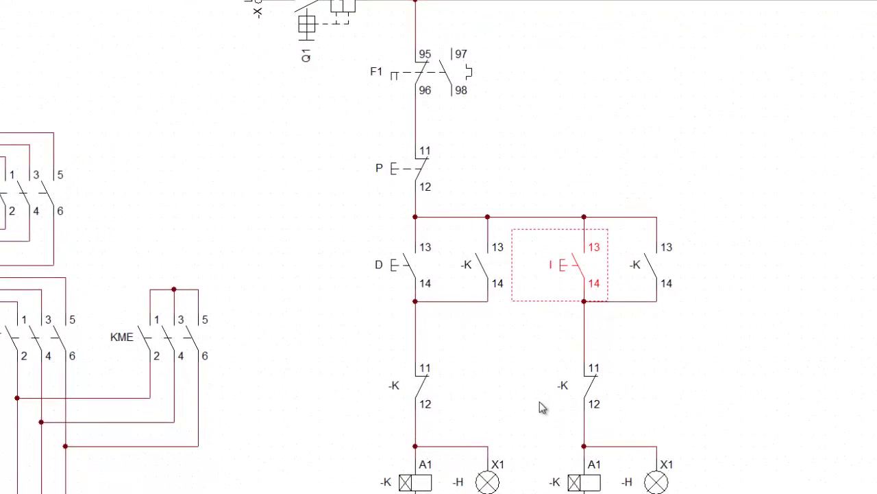
Step: Rename the NO auxiliary contact parallel to pushbutton D as KMD and the one parallel to pushbutton I as KMI
click(478, 269)
double_click(478, 269)
double_click(415, 192)
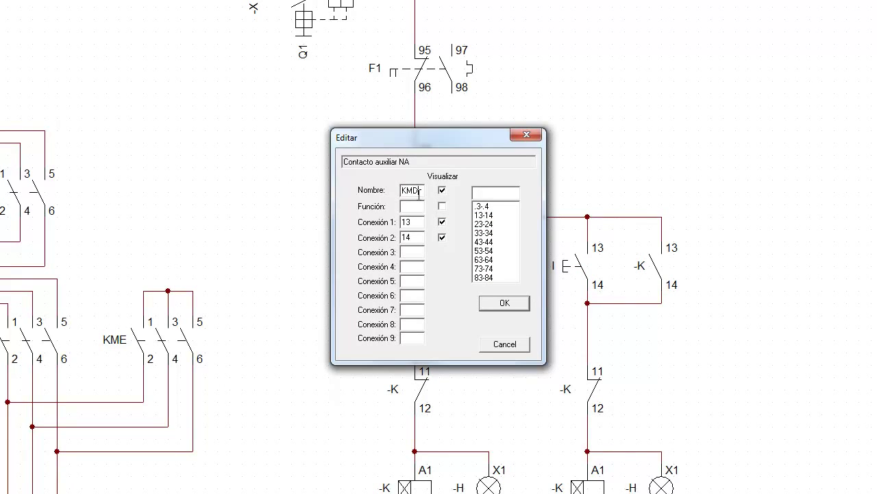
click(508, 305)
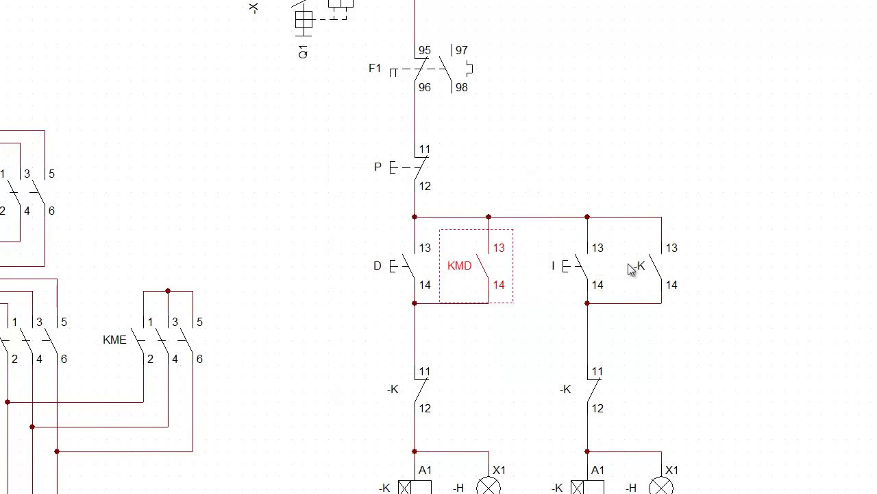
double_click(652, 267)
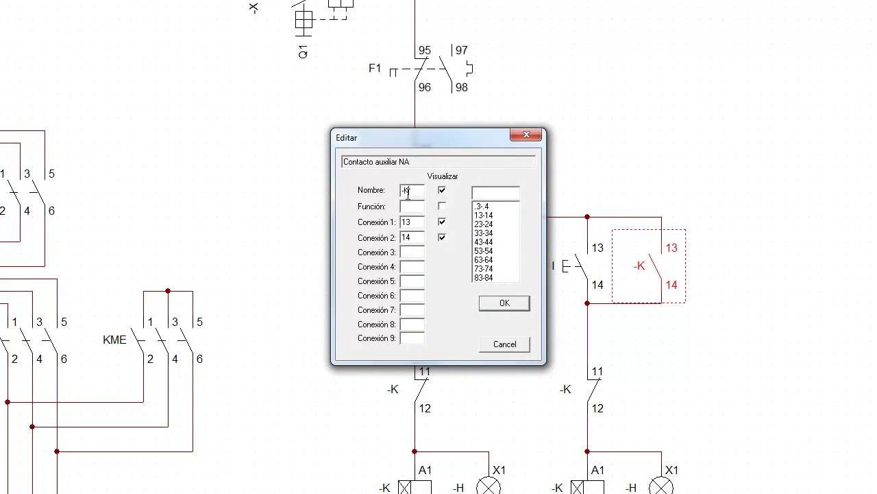
drag(413, 192, 380, 188)
text(KMI)
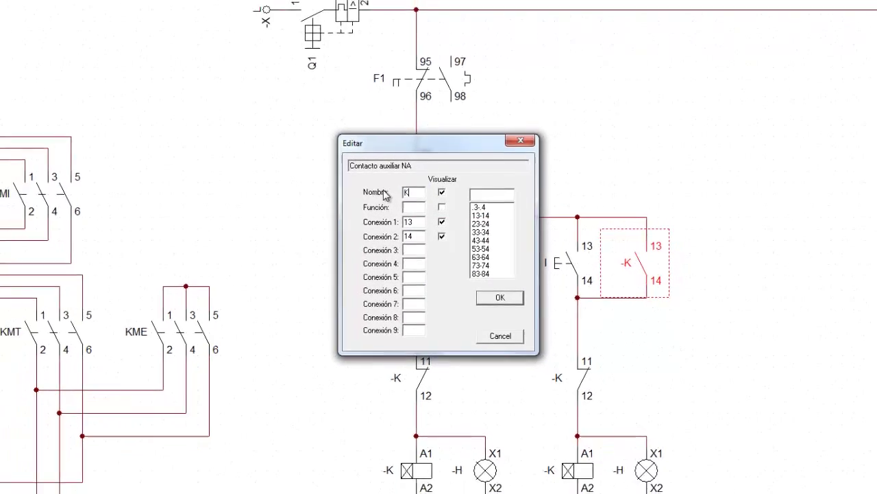
key(Return)
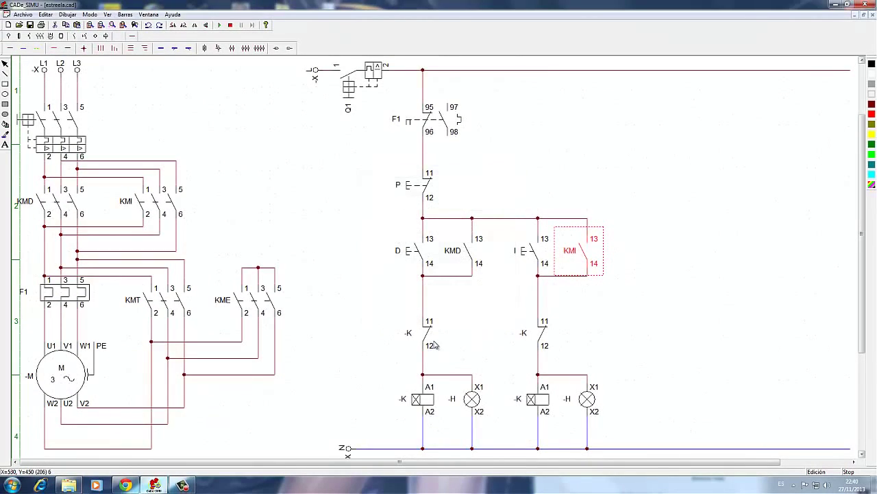
Step: Rename the NC auxiliary contact in the first branch as KMI and the one in the second branch as KMD
click(425, 336)
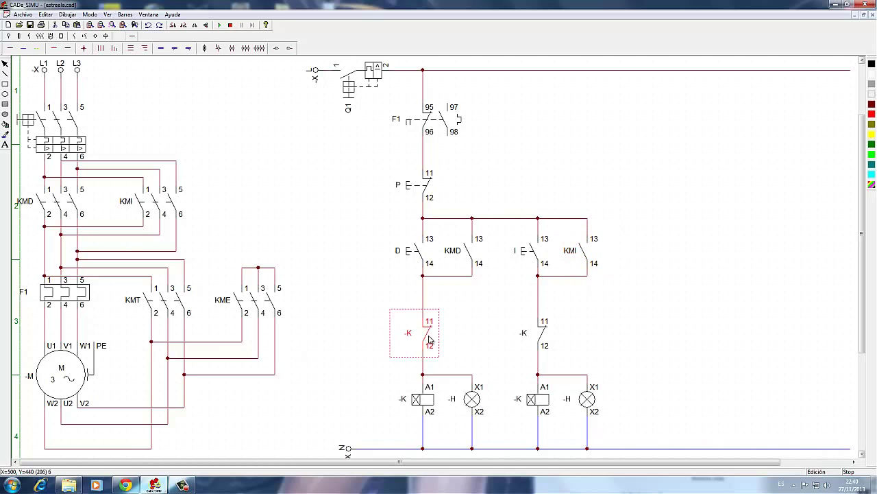
double_click(430, 335)
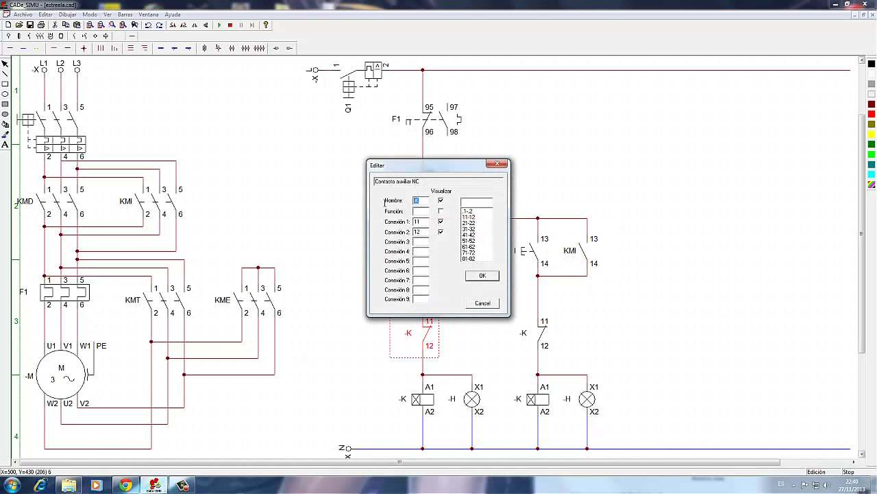
text(KMI)
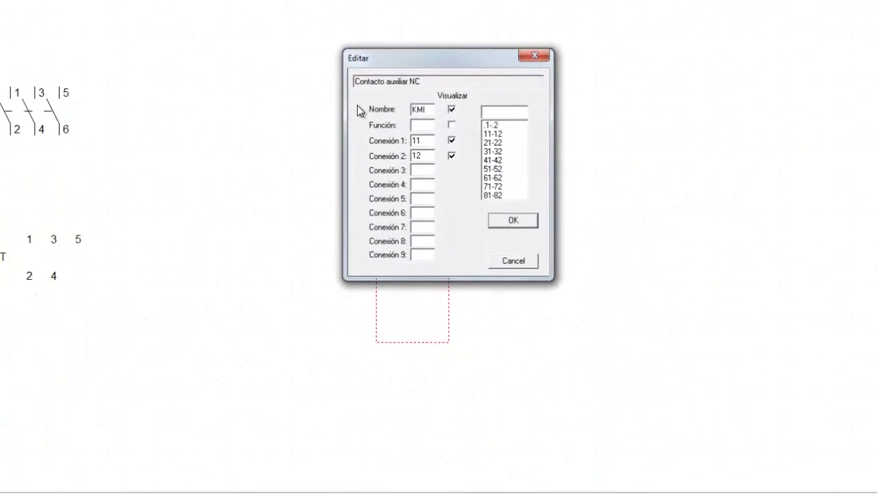
key(Return)
double_click(609, 321)
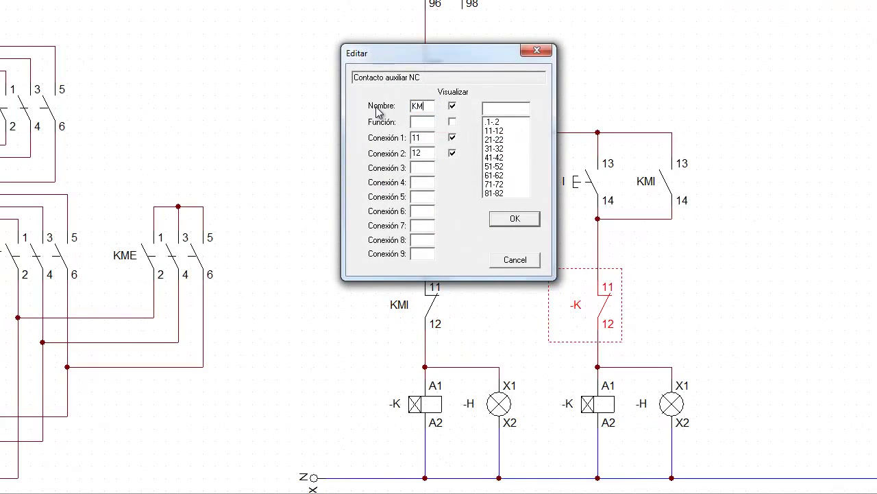
click(515, 218)
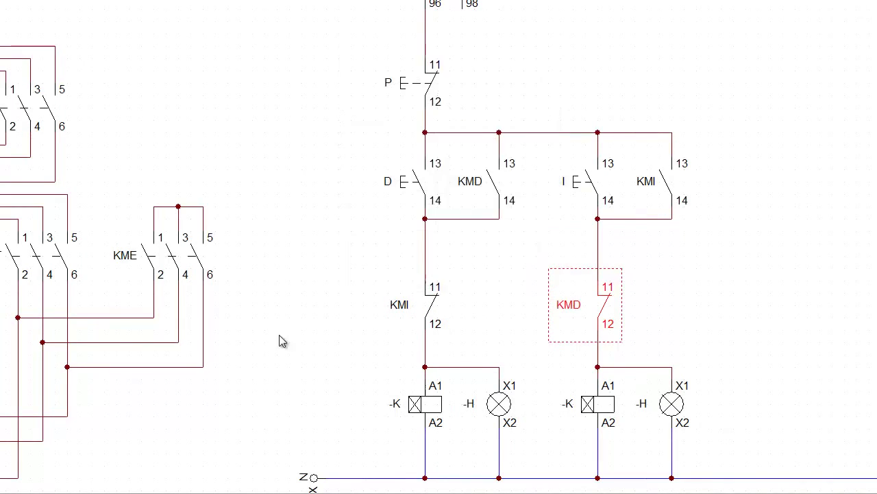
Step: Rename the first branch's on-delay timer coil as KMD and the second branch's as KMI
double_click(414, 404)
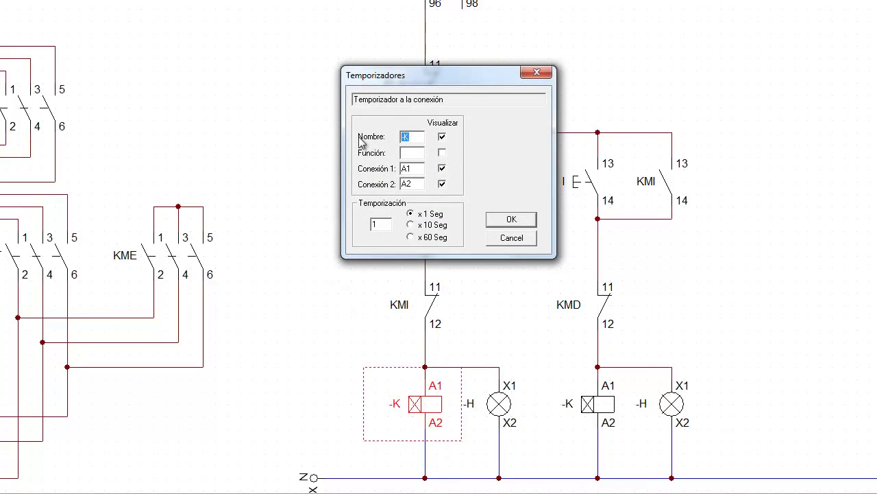
text(KMD)
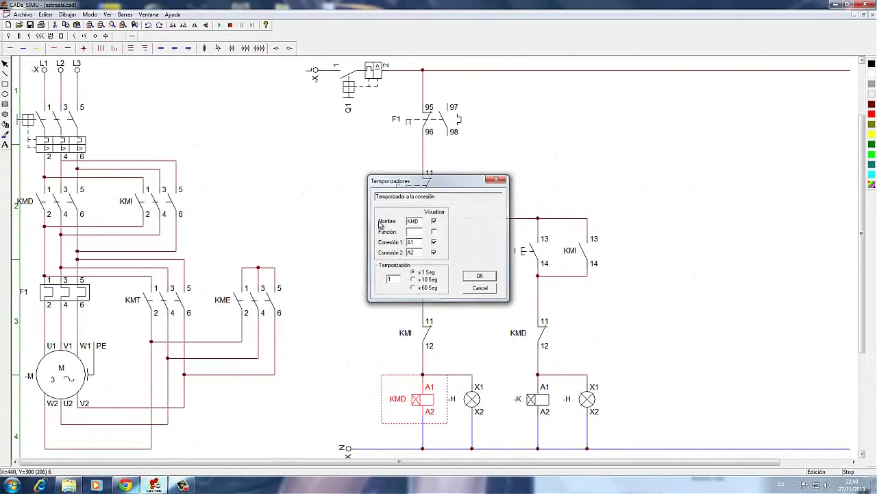
key(Return)
double_click(532, 404)
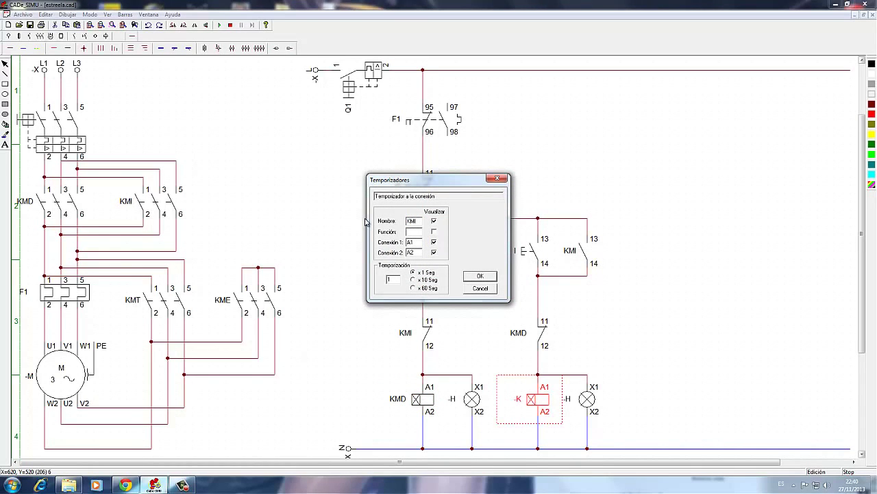
key(Return)
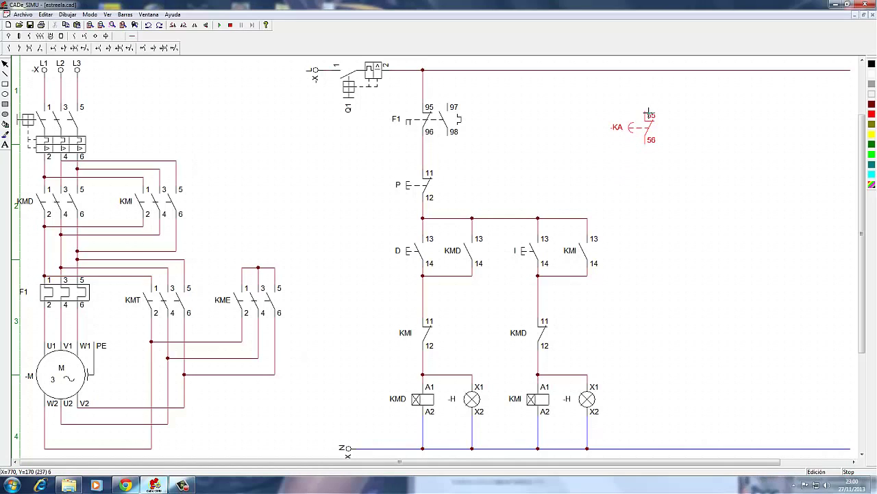
Step: Place two on-delay timed NC contacts one above the other to start a third control branch beside the KMI branch
click(648, 113)
click(648, 172)
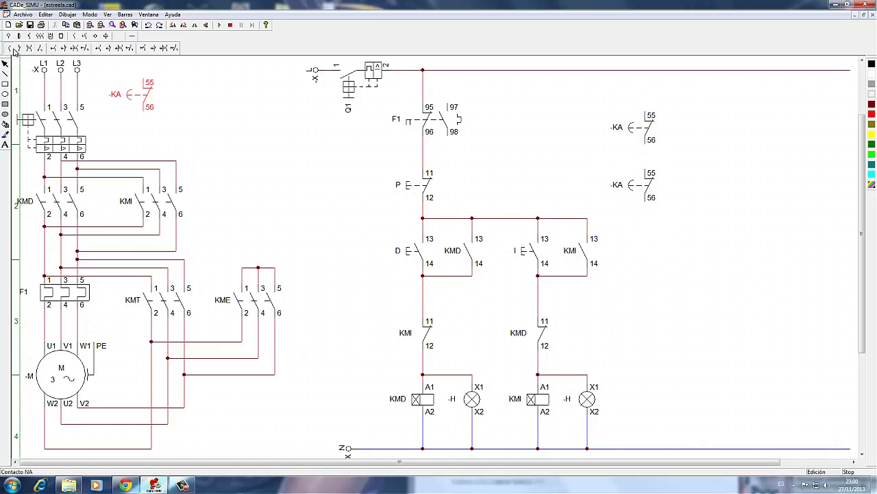
key(Escape)
Step: Place two NO auxiliary contacts side by side below the timed contacts, the first aligned with them
drag(649, 237, 648, 229)
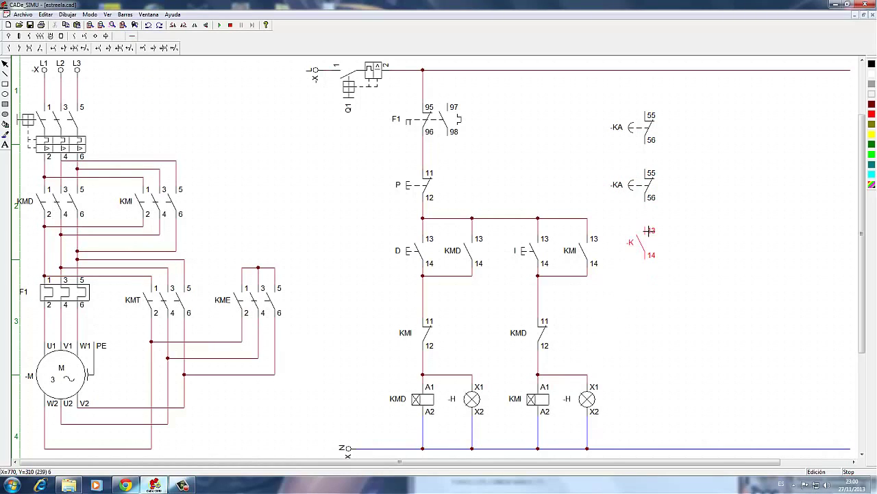
click(648, 233)
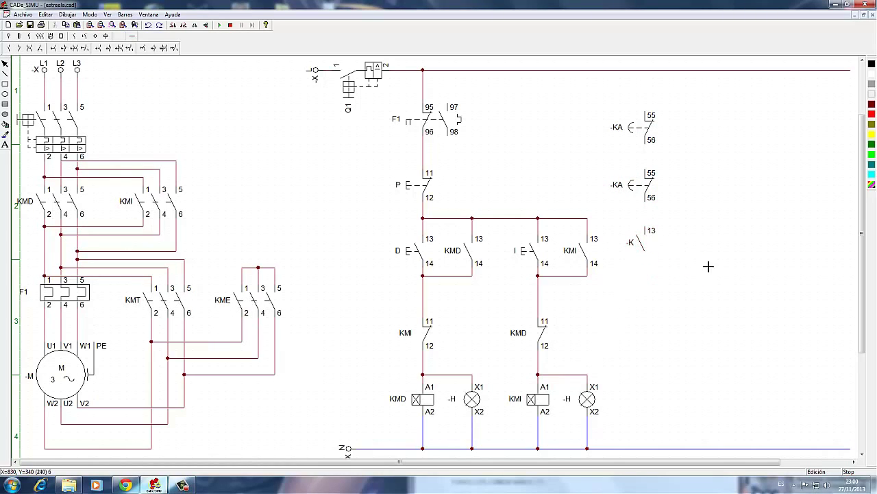
click(695, 233)
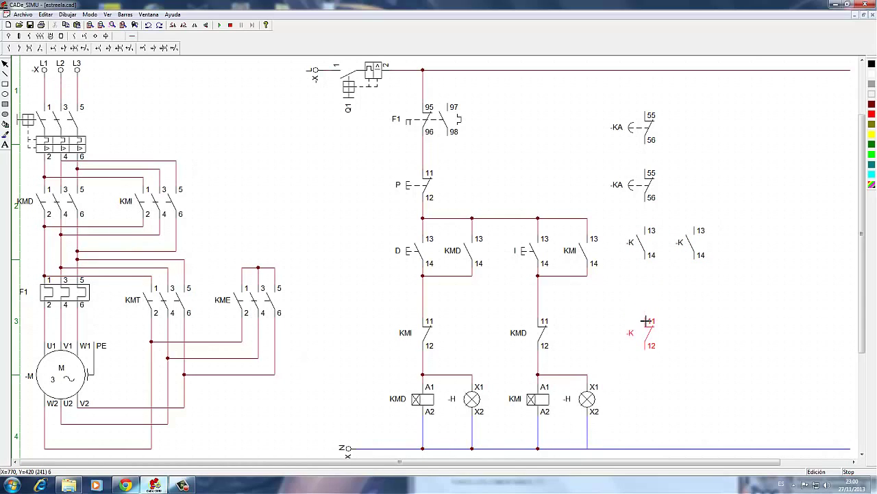
Step: Place an NC auxiliary contact and a plain contactor coil below the third branch's first NO contact
click(646, 321)
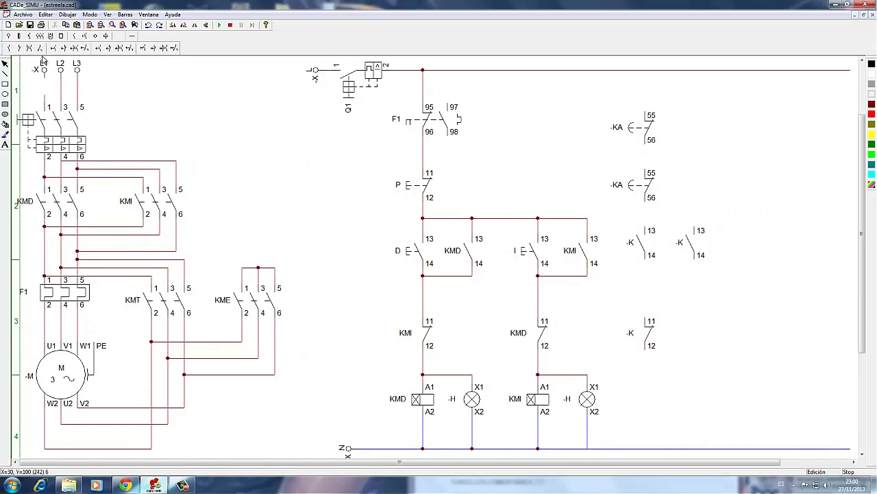
click(105, 37)
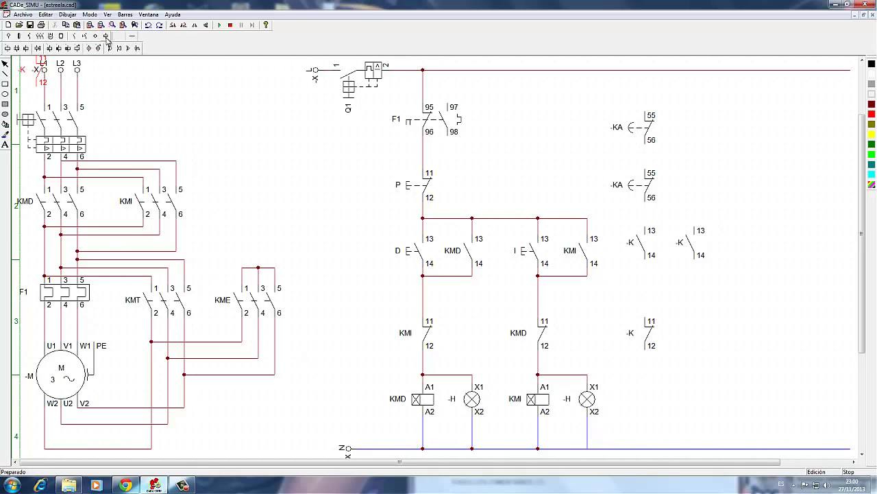
click(7, 48)
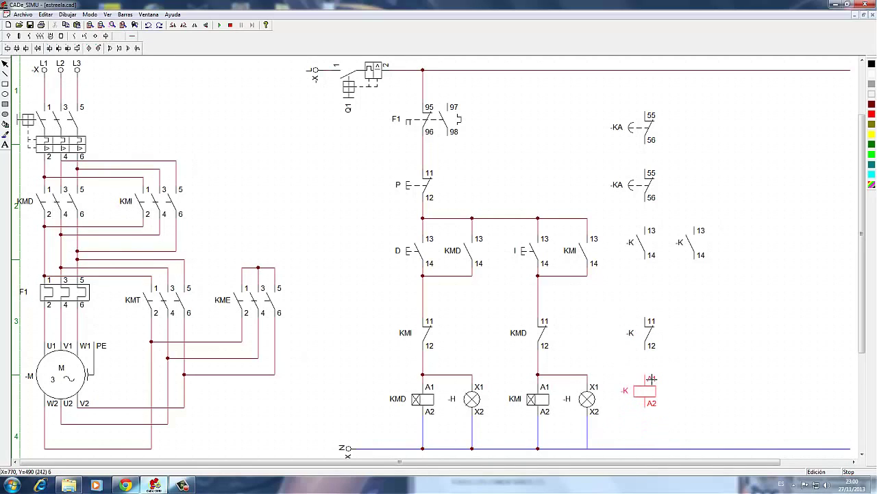
click(650, 391)
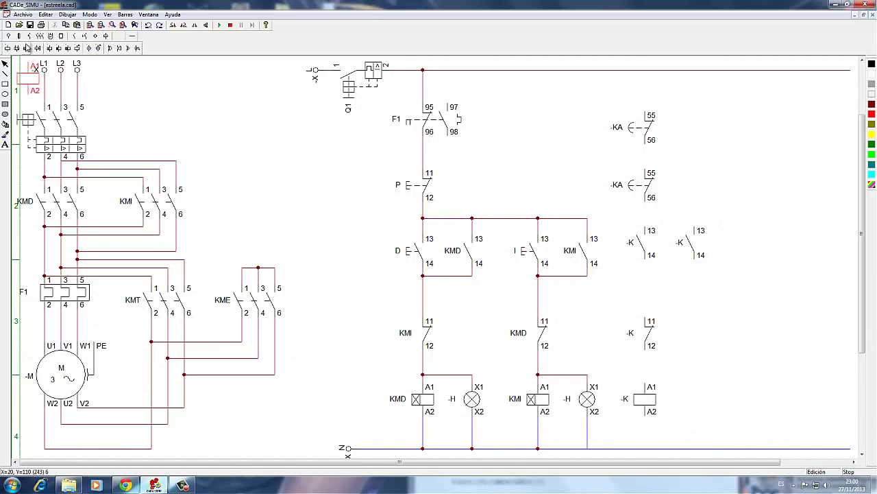
Step: Wire the third branch in series from the L line through both timed contacts, the first NO contact and the NC contact to coil terminal A1
click(61, 36)
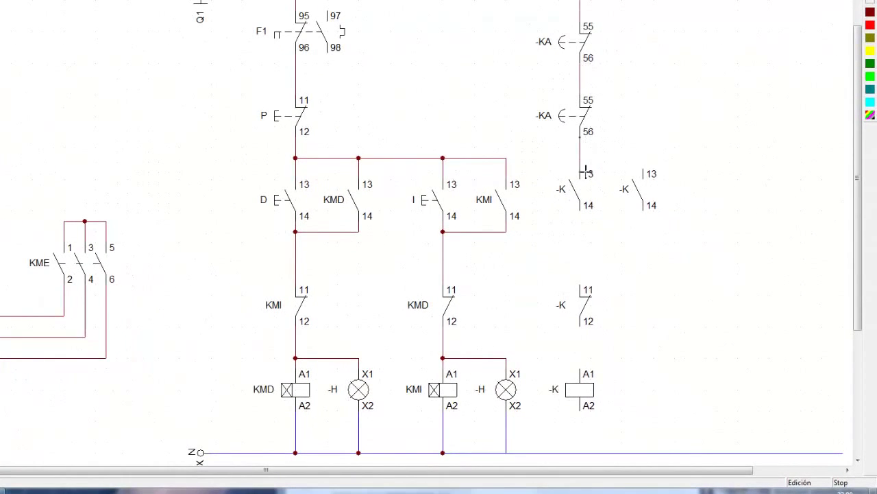
drag(583, 218, 584, 291)
drag(584, 328, 582, 368)
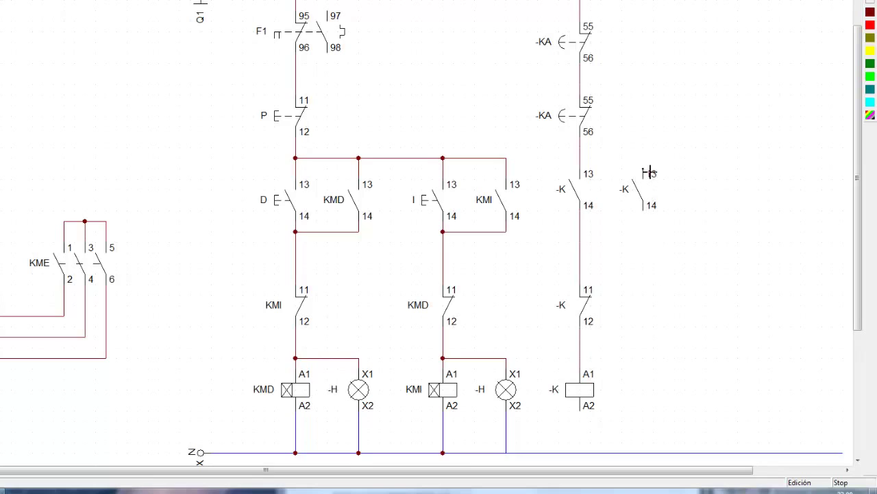
Step: Join the third branch's second NO contact in parallel with the first, and wire the coil's A2 to the N line
drag(648, 165, 596, 165)
drag(647, 227, 588, 229)
drag(587, 416, 587, 454)
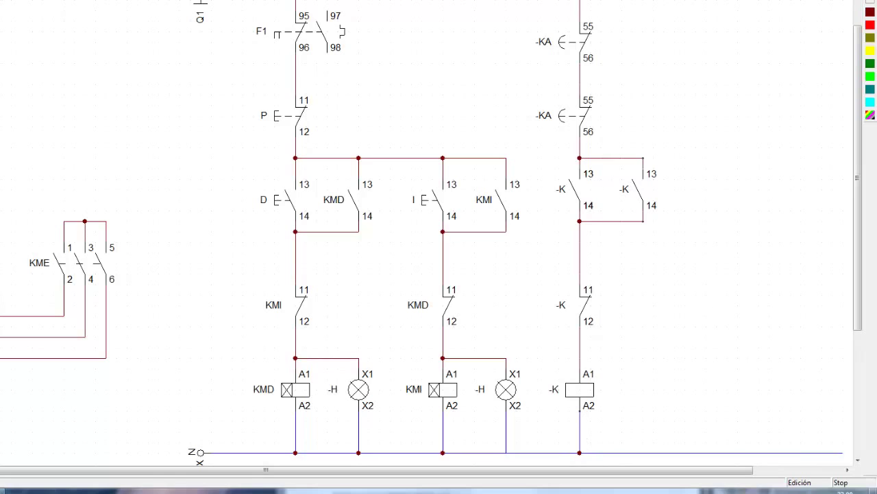
Step: Rename the third branch's upper timed NC contact as KMD and the lower one as KMI
double_click(560, 42)
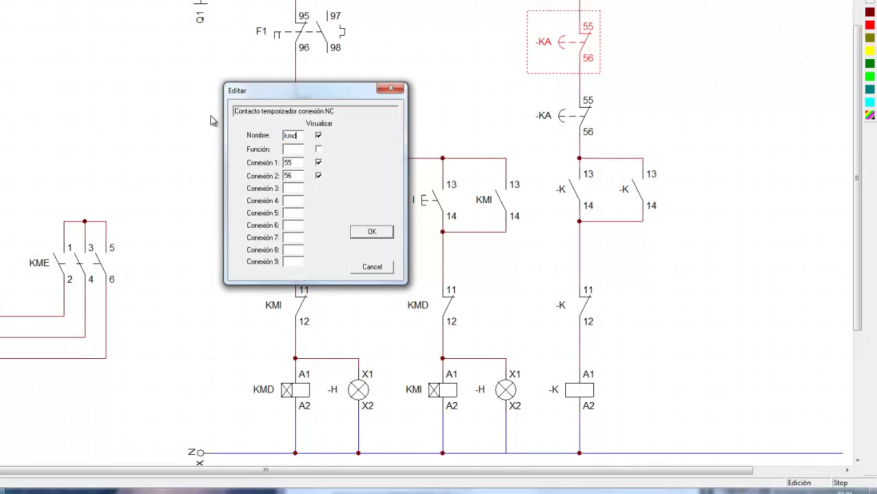
text(KMD)
key(Return)
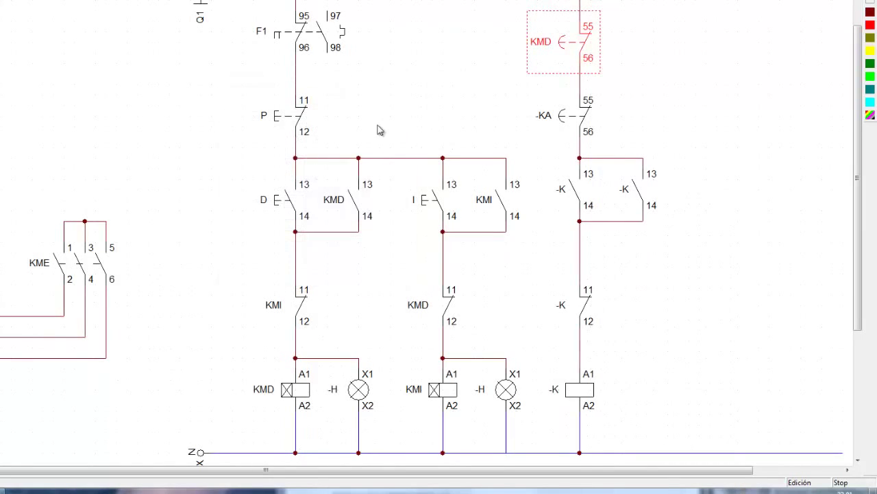
double_click(557, 115)
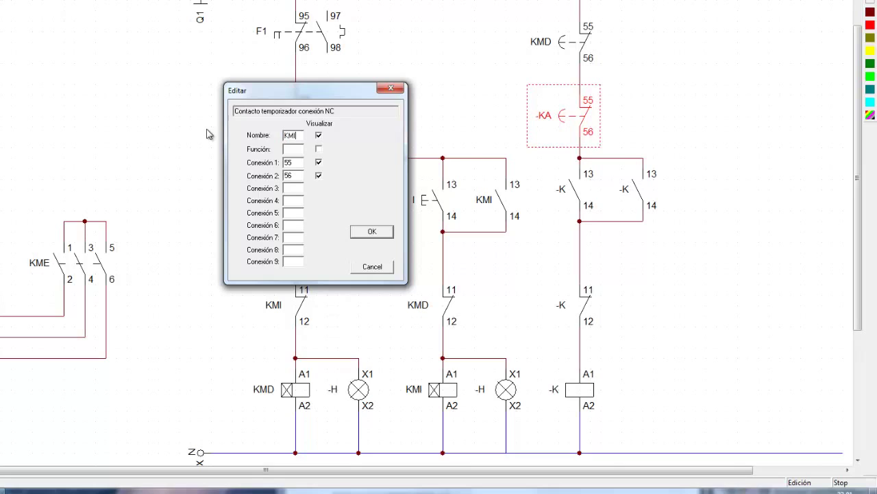
key(Return)
Step: Rename the third branch's two parallel NO auxiliary contacts as KMD for the in-line one and KMI for the outer one
click(571, 192)
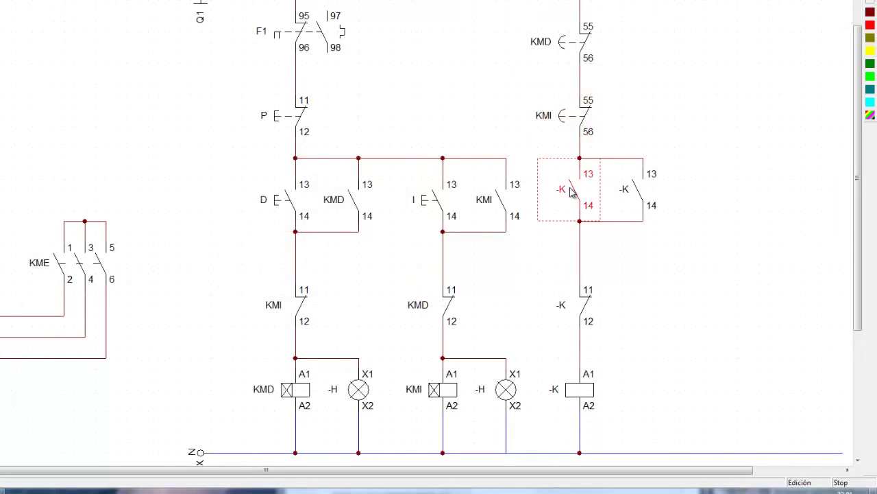
double_click(571, 192)
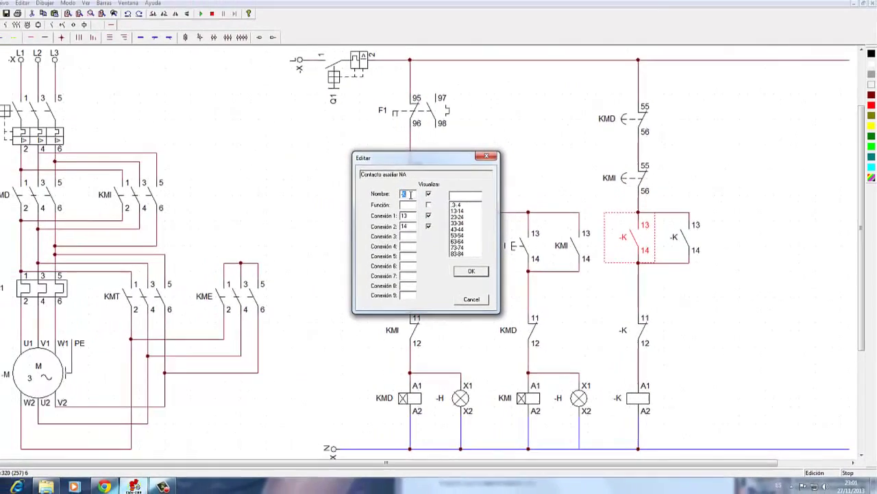
key(BackSpace)
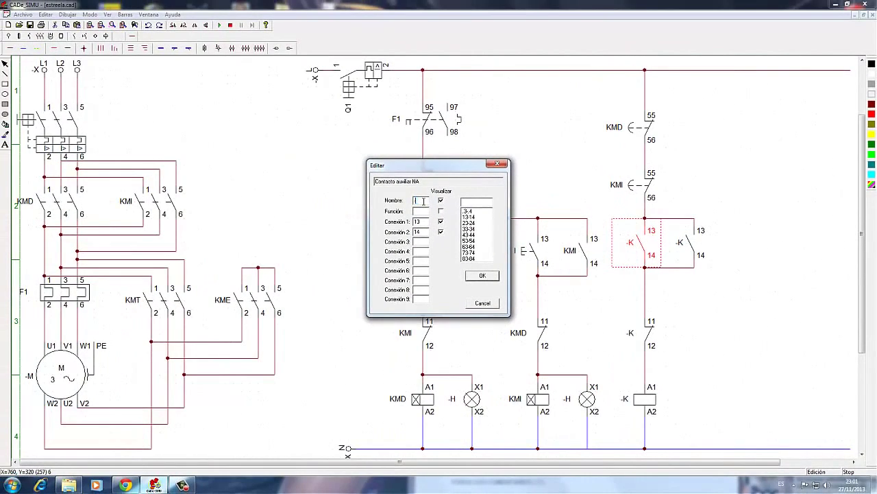
text(KMD)
key(Return)
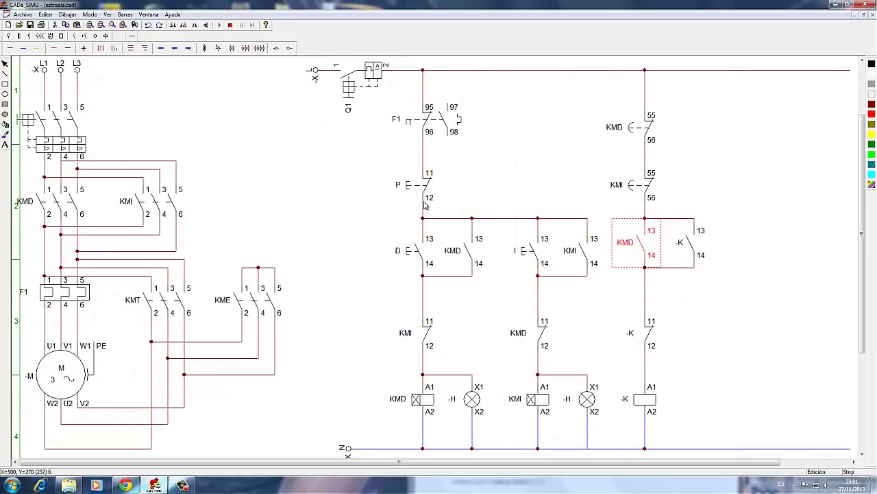
double_click(684, 244)
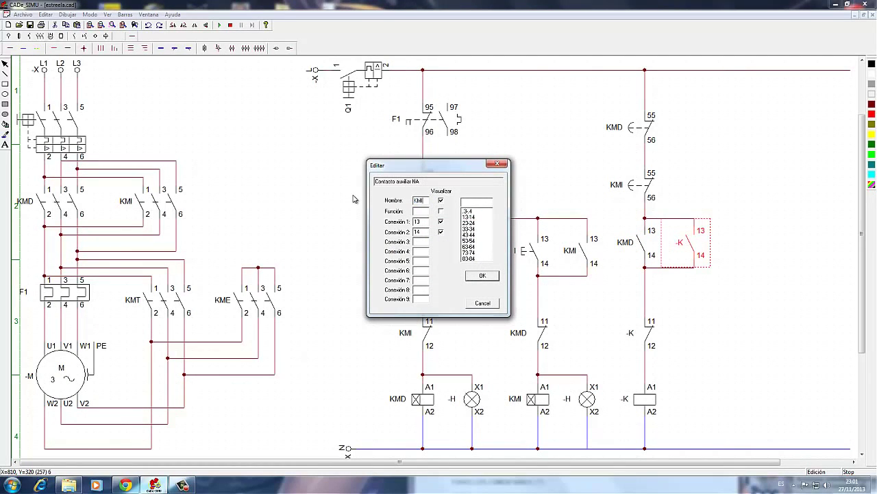
key(Return)
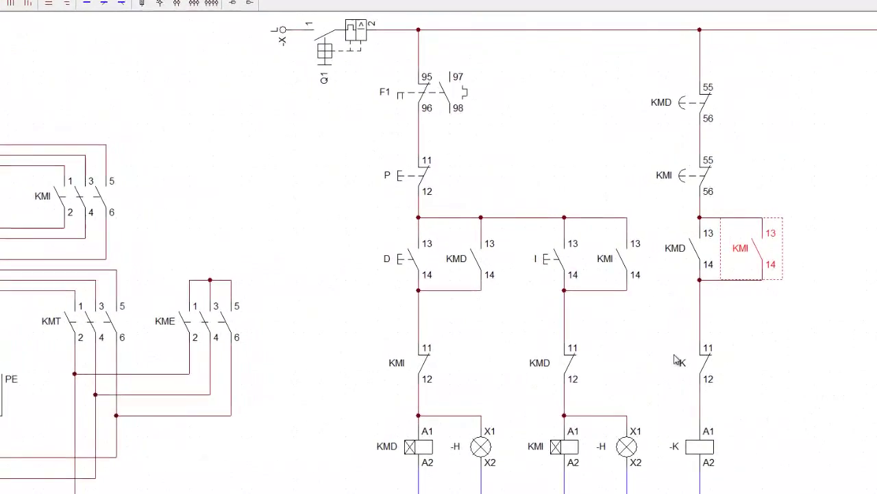
Step: Rename the third branch's NC auxiliary contact as KMT and its coil as KME
double_click(680, 361)
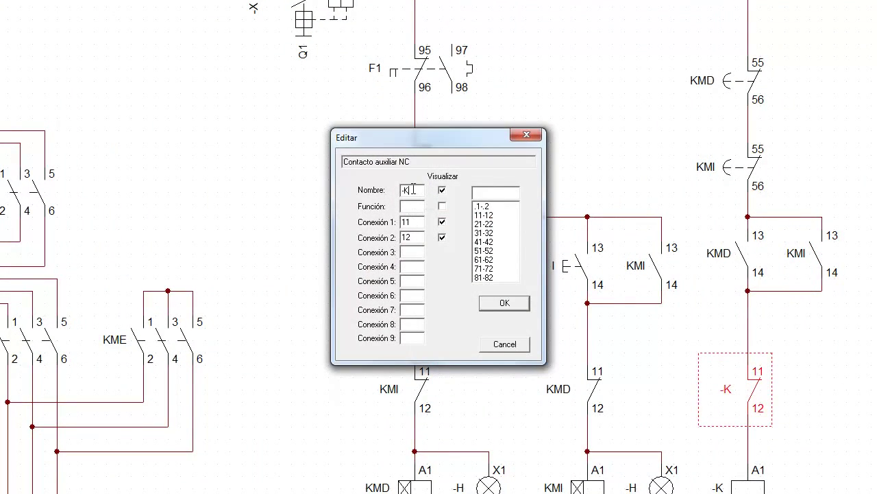
drag(413, 190, 332, 194)
text(KMT)
key(Return)
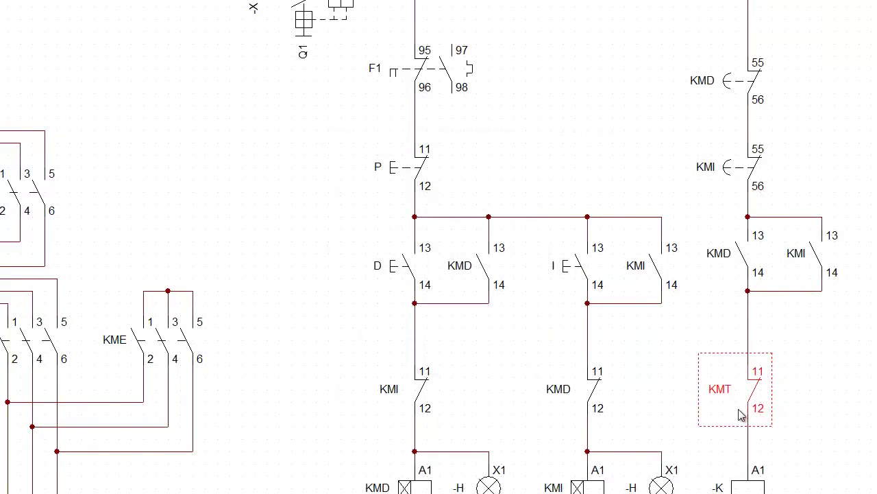
double_click(748, 486)
drag(411, 191, 320, 184)
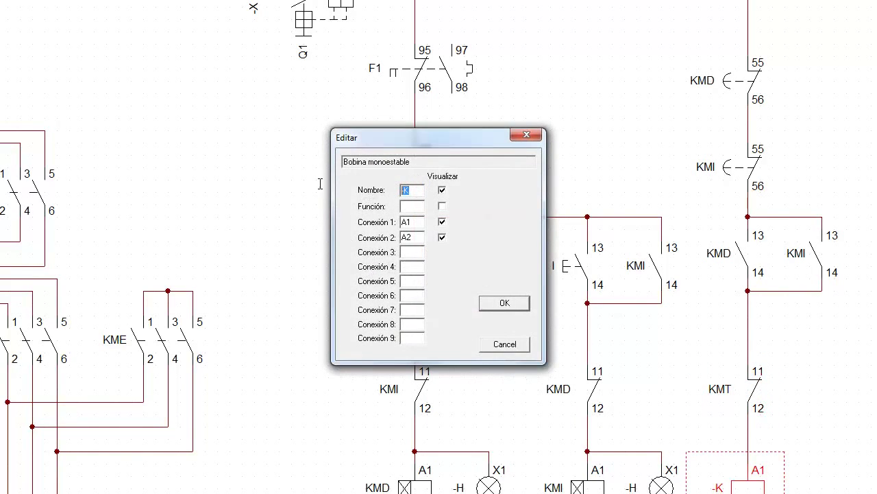
text(KME)
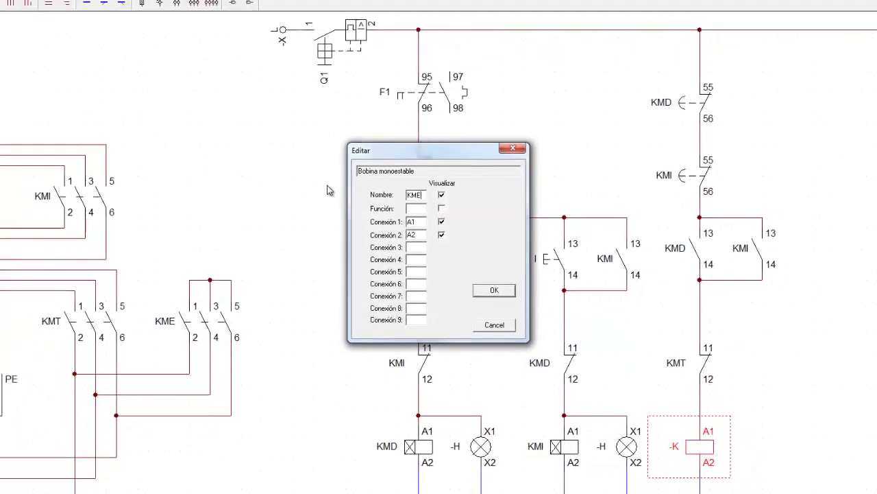
key(Return)
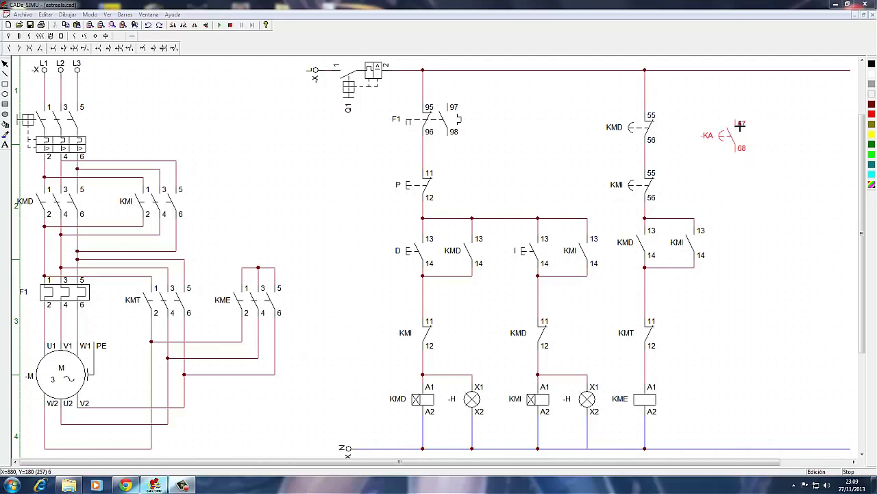
Step: Place two on-delay NO contacts side by side for a fourth branch, with an NC auxiliary contact and a coil below them
click(740, 120)
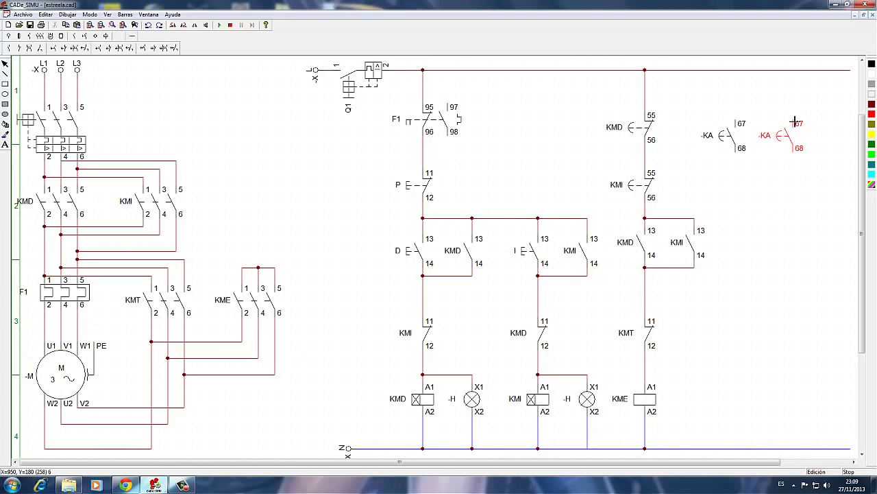
click(794, 122)
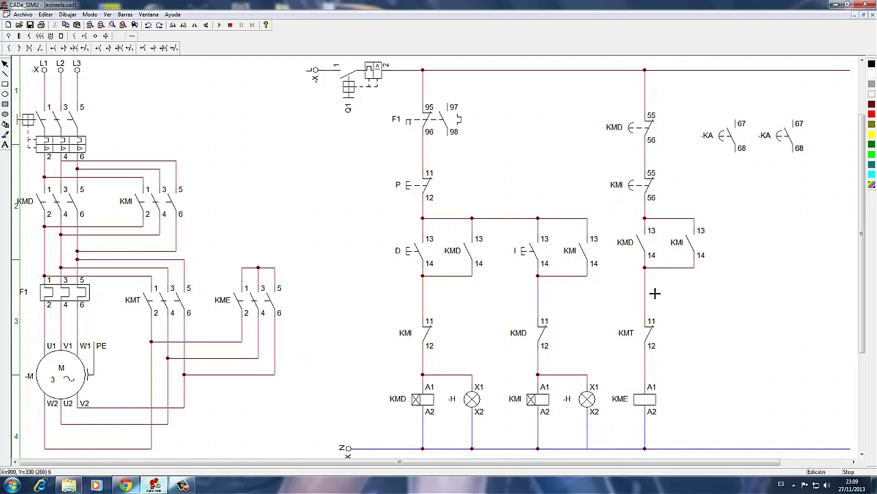
click(9, 48)
click(765, 324)
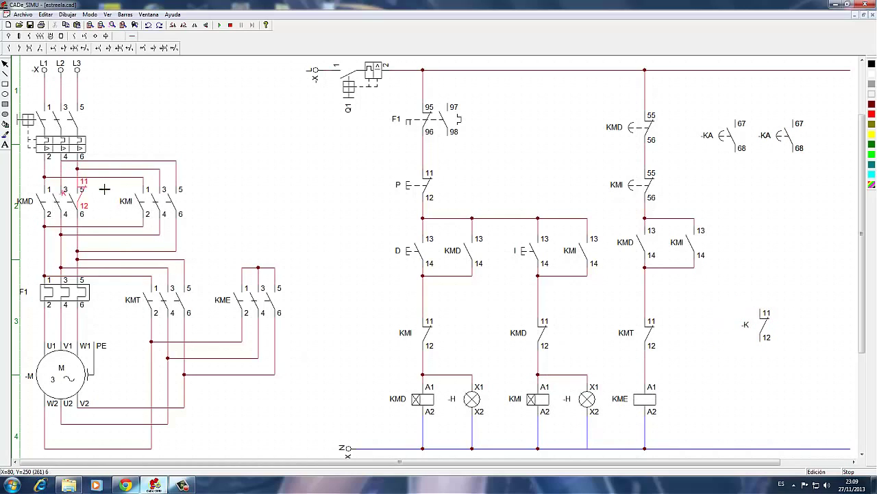
click(105, 35)
click(79, 48)
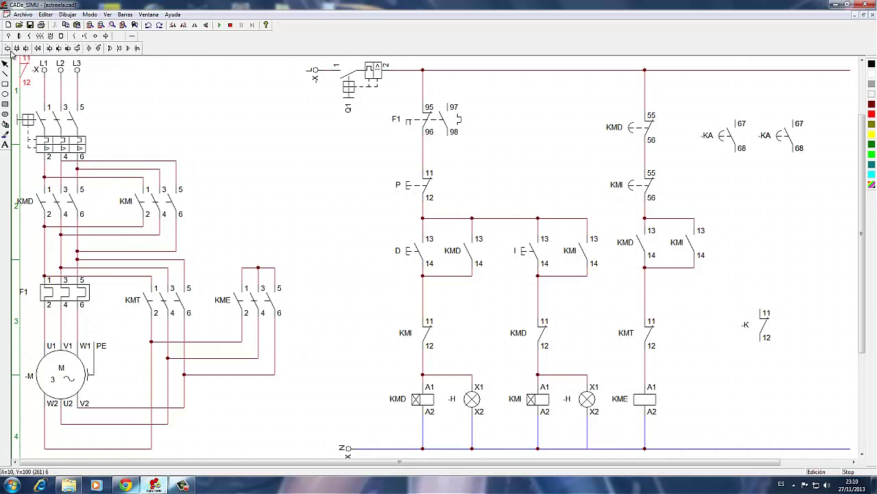
click(763, 387)
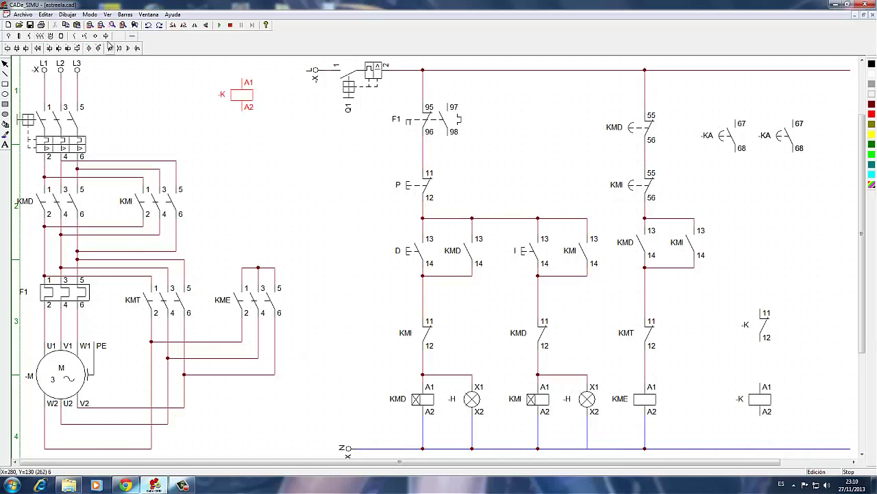
Step: Wire the fourth branch from the L line through the two paralleled timed contacts, the NC contact and the coil to the N line
click(131, 35)
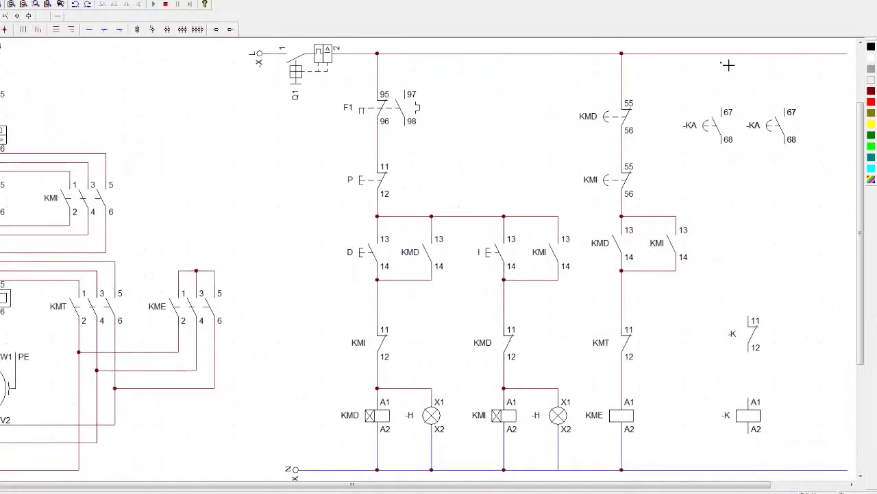
drag(740, 74, 741, 122)
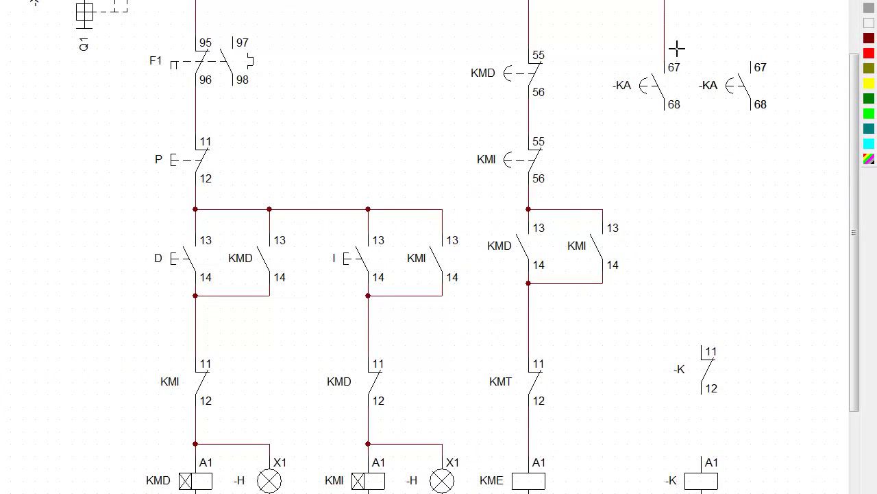
drag(666, 40, 754, 65)
drag(665, 117, 754, 109)
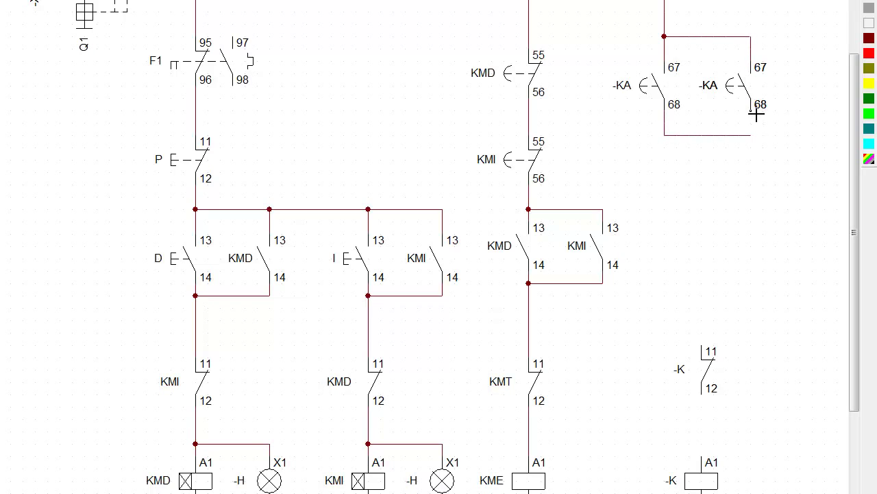
drag(713, 346, 706, 137)
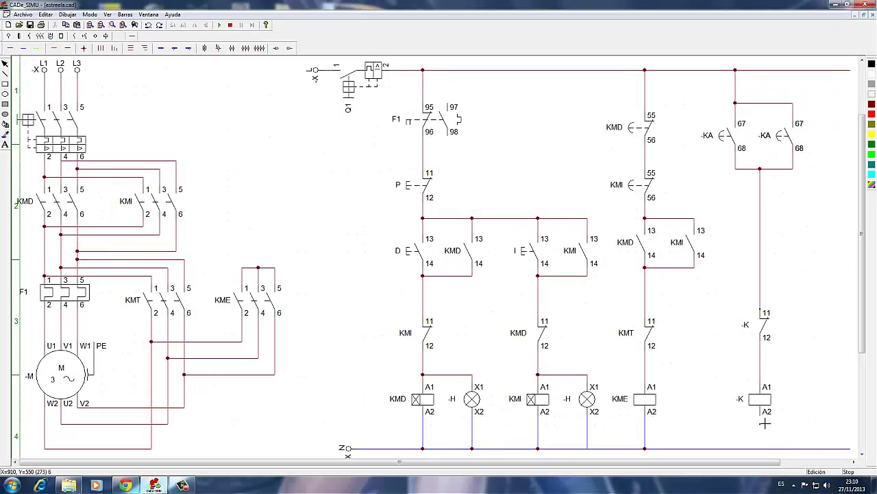
drag(763, 423, 765, 449)
Step: Rename the fourth branch's two timed NO contacts as KMD for the first one and KMI for the outer one
click(5, 63)
double_click(725, 136)
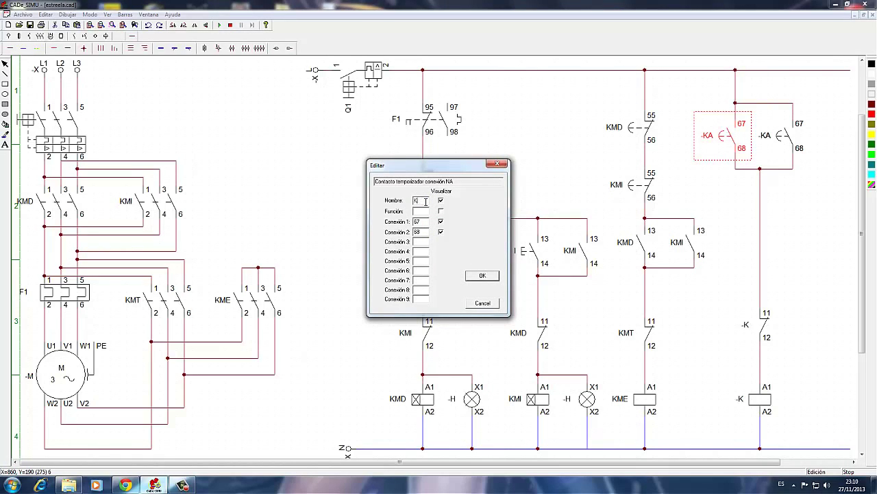
text(KMD)
key(Return)
double_click(771, 141)
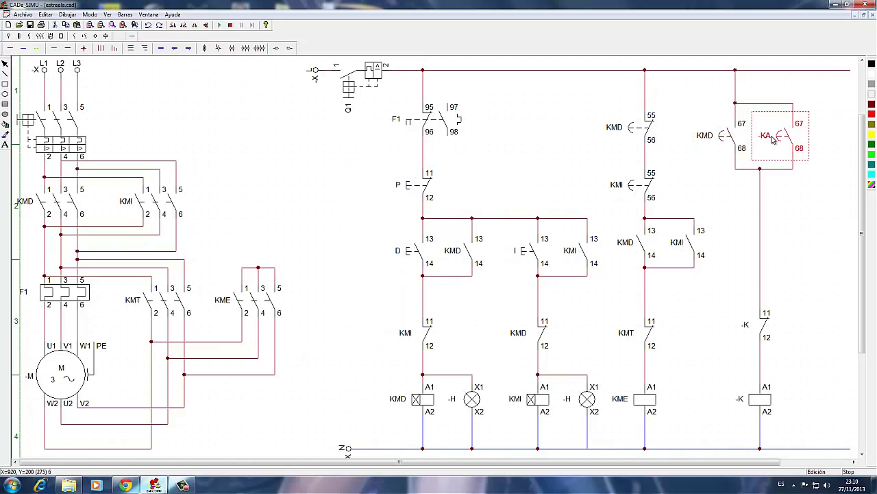
double_click(409, 201)
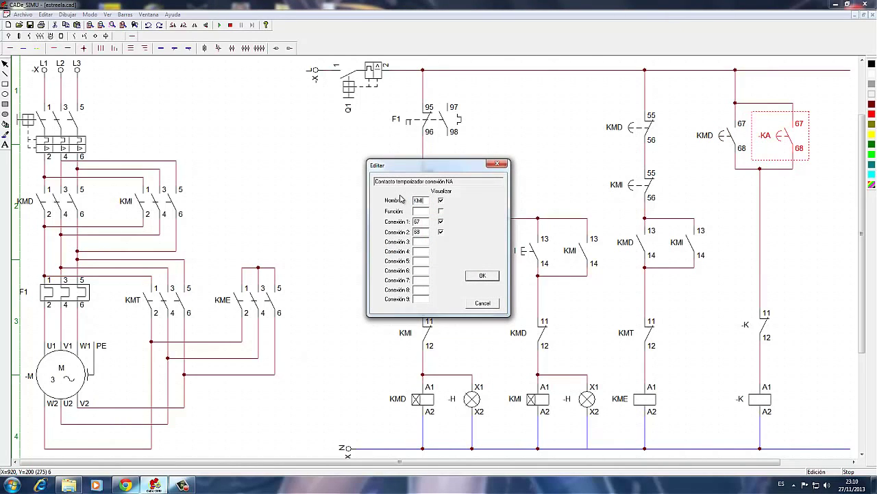
key(Return)
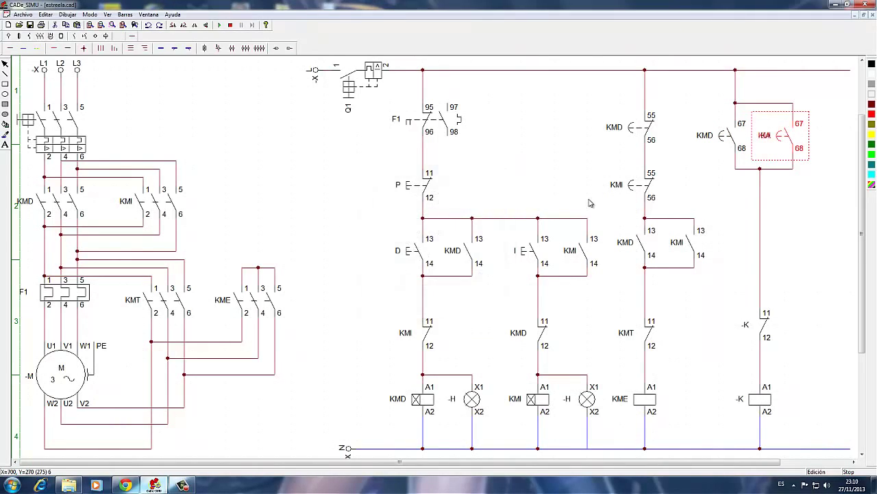
Step: Rename the fourth branch's NC auxiliary contact as KME and its coil as KMT
double_click(759, 332)
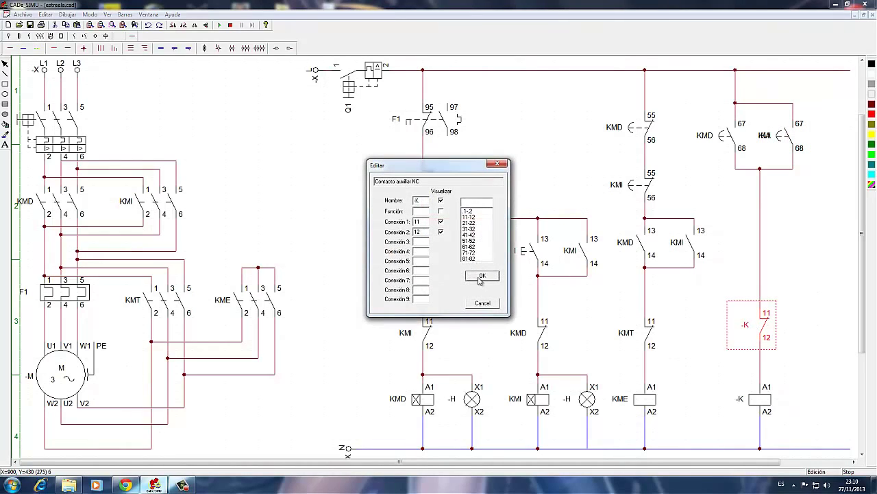
double_click(419, 201)
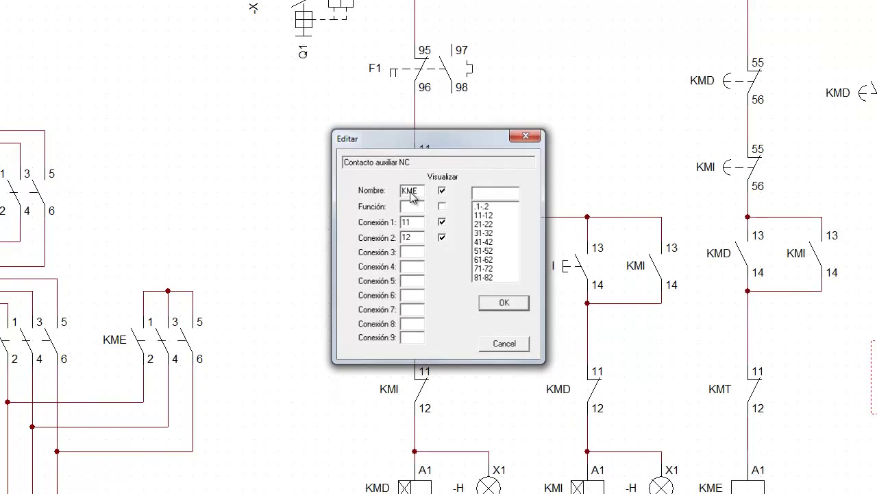
key(Return)
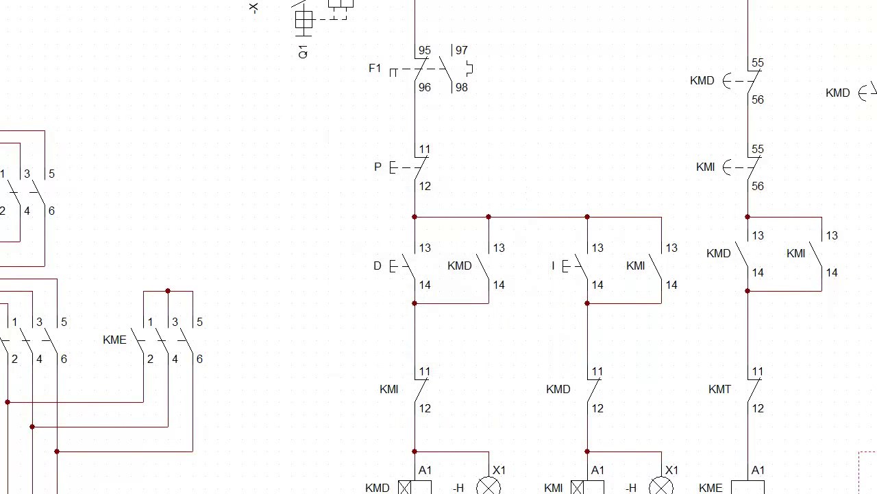
double_click(876, 488)
drag(412, 192, 361, 183)
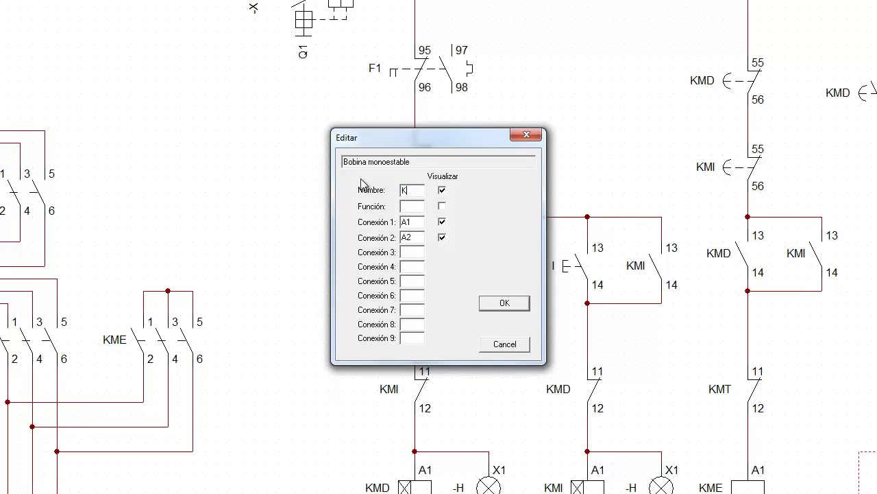
text(KMT)
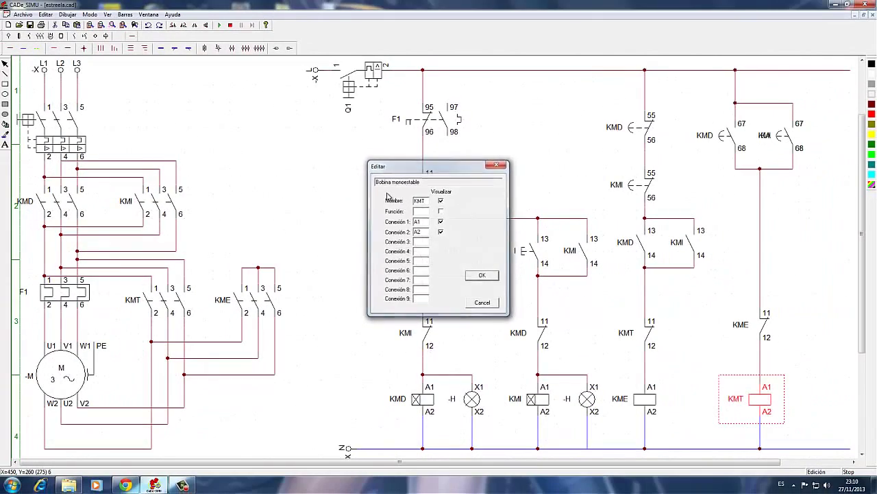
key(Return)
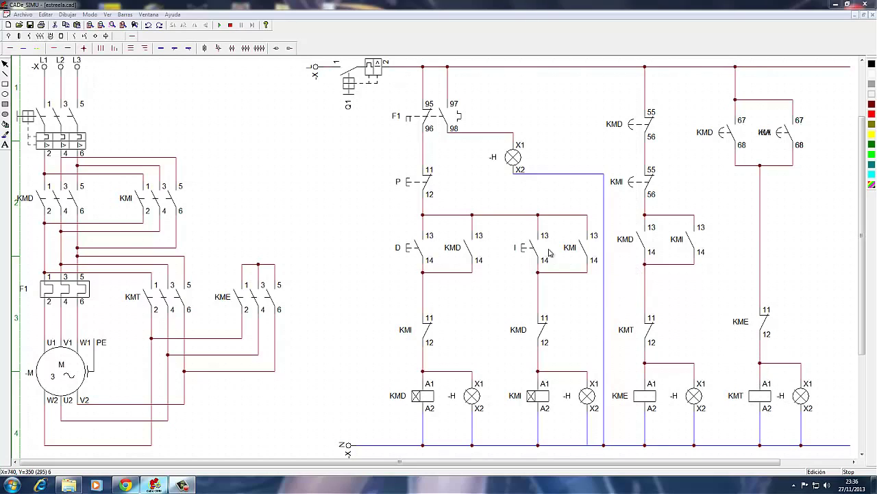
Step: Start the simulation with the three-phase main breaker closed and start the motor forward with pushbutton D
click(220, 26)
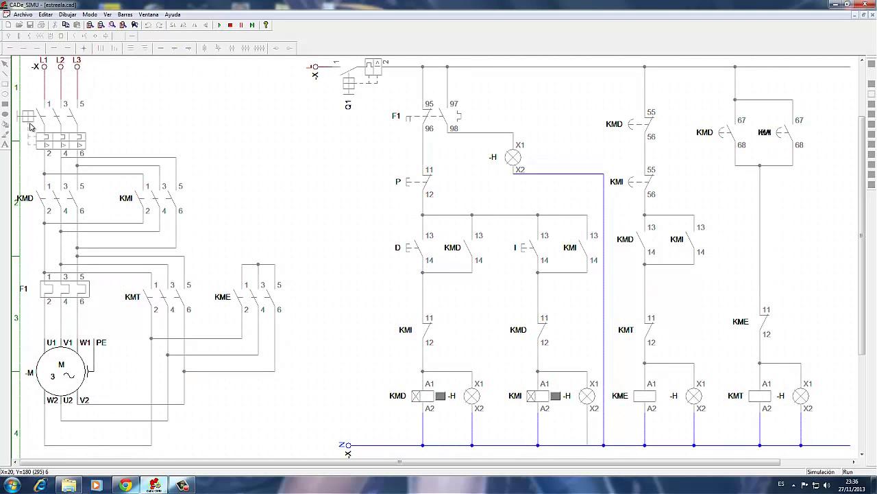
click(25, 119)
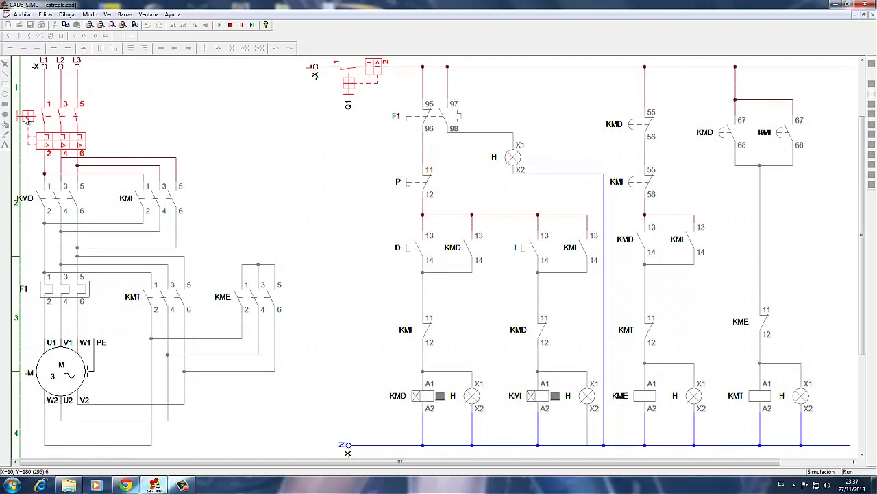
click(409, 252)
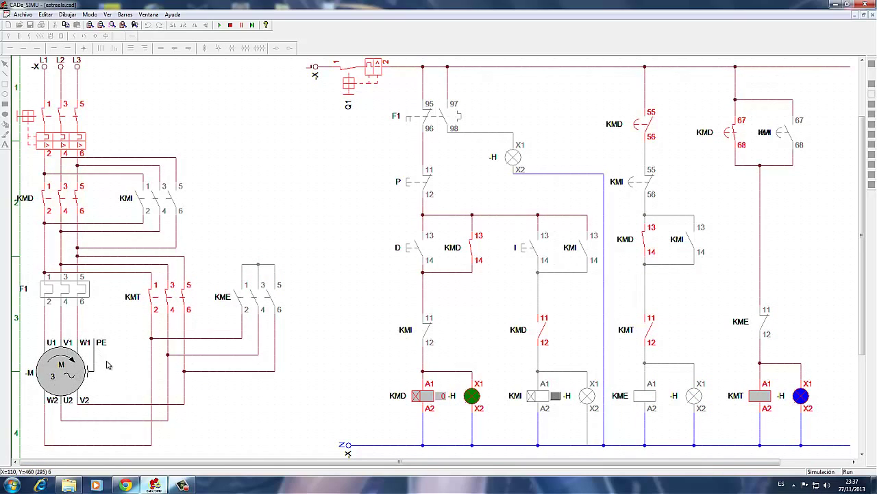
Step: Stop the motor with pushbutton P, restart it in reverse with pushbutton I, and trip thermal relay F1 in the power circuit
click(414, 184)
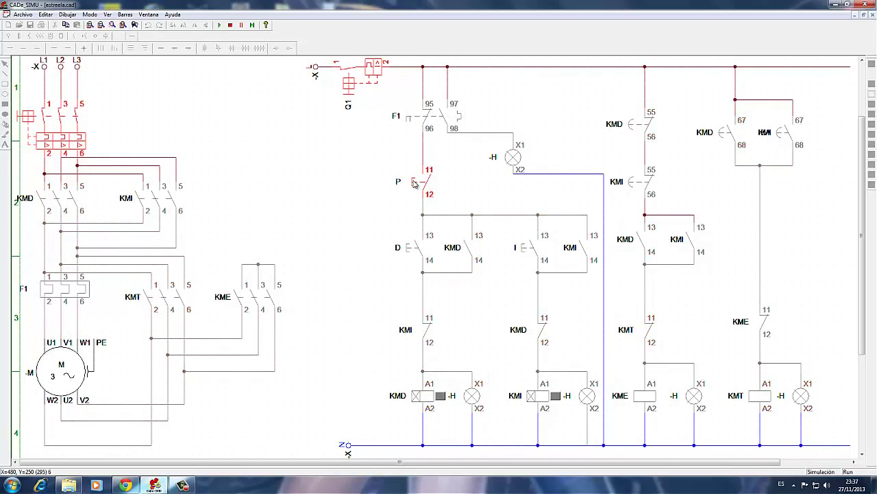
click(528, 249)
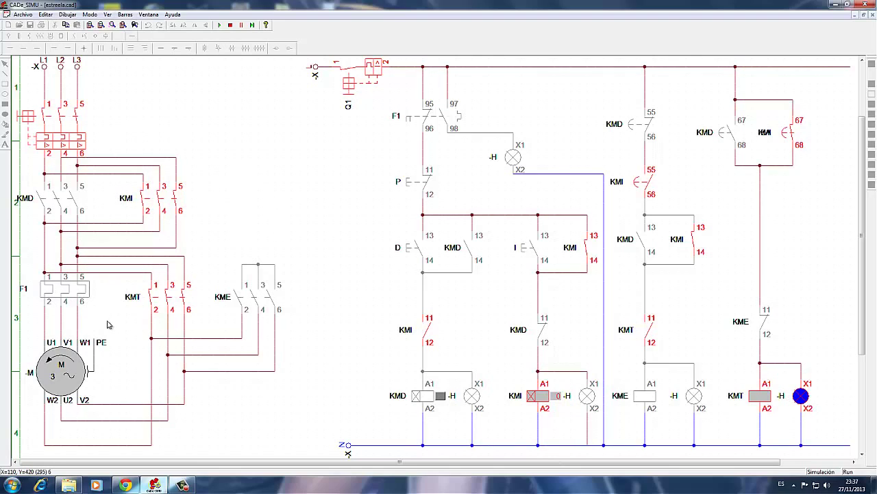
click(70, 293)
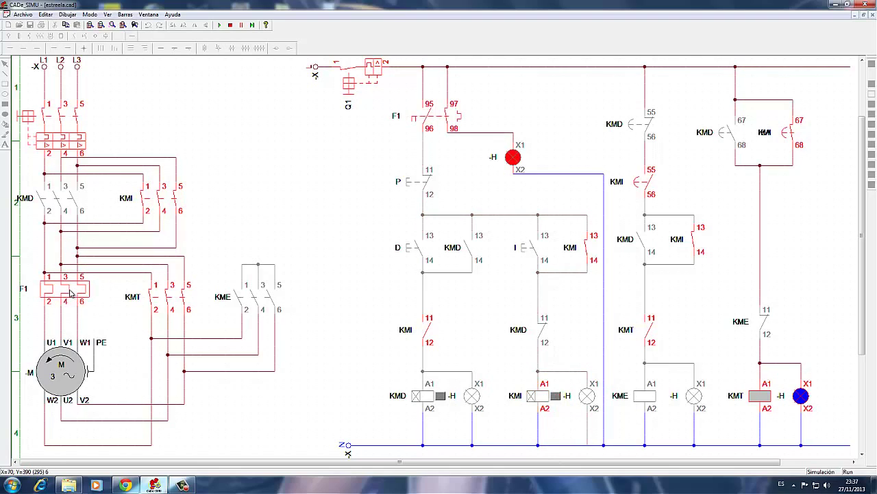